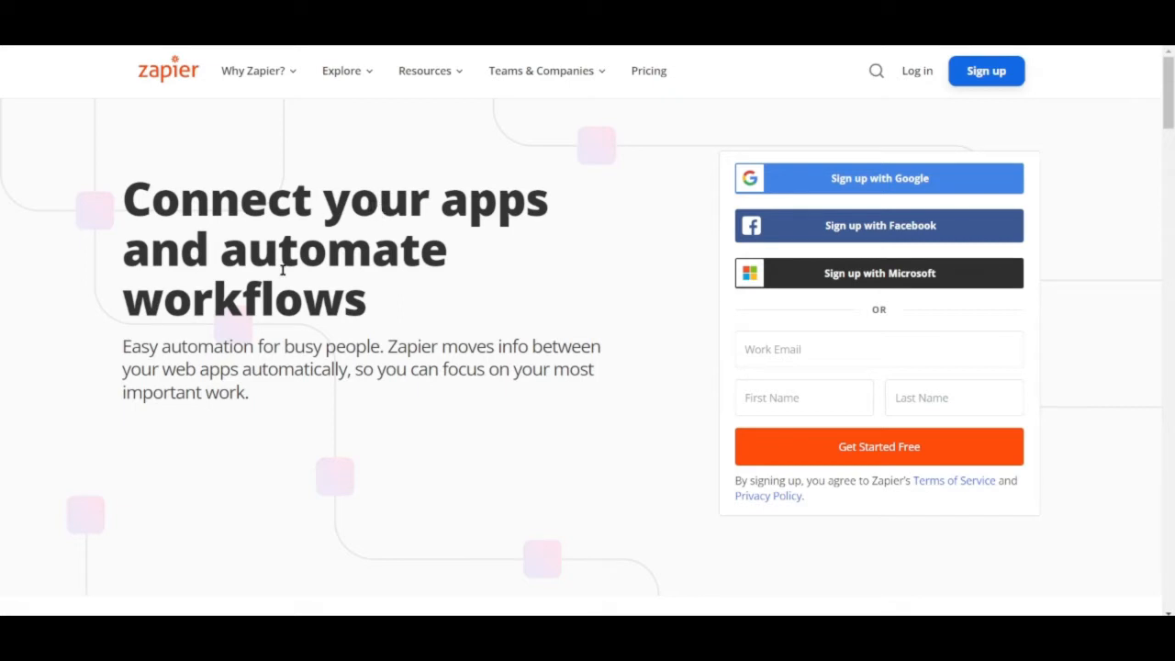
# Step: Browse the Zapier home page sections describing integrations, Zaps and supported apps
pyautogui.scroll(-1, 389, 341)
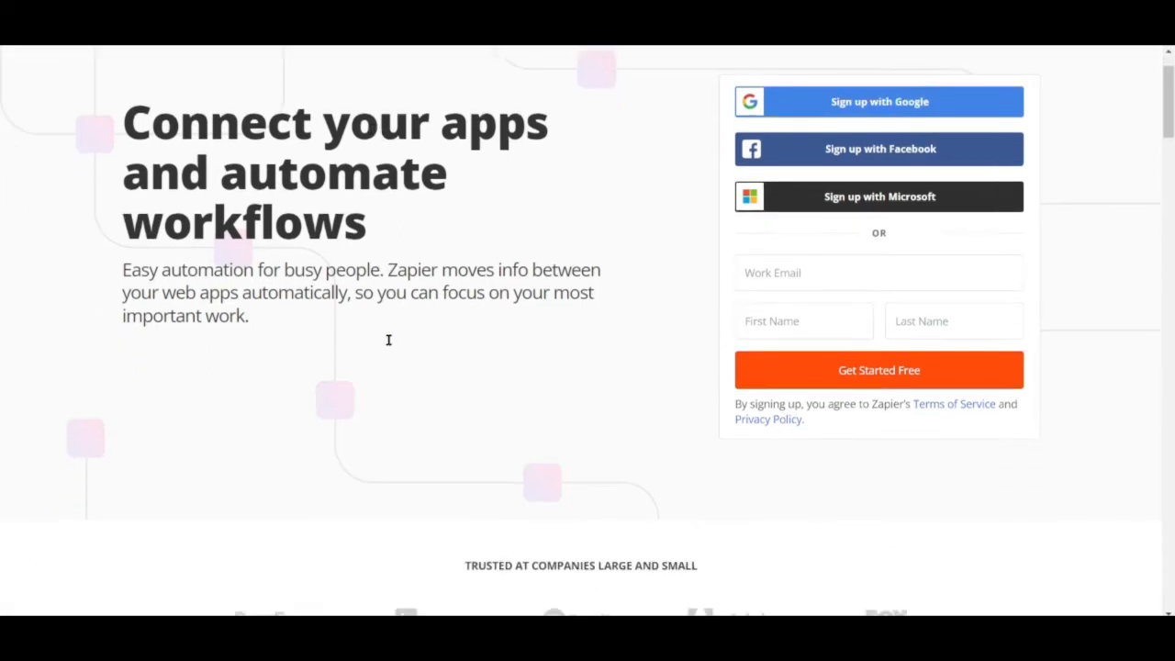
pyautogui.scroll(-4, 388, 345)
pyautogui.scroll(-2, 389, 345)
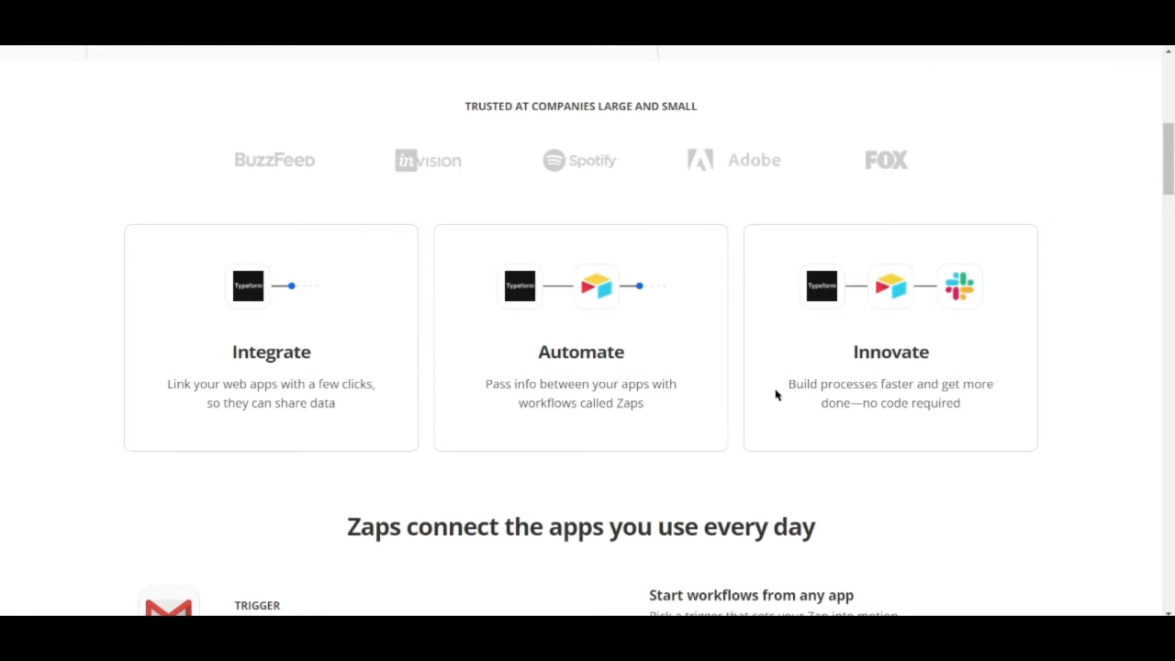
pyautogui.scroll(-3, 771, 397)
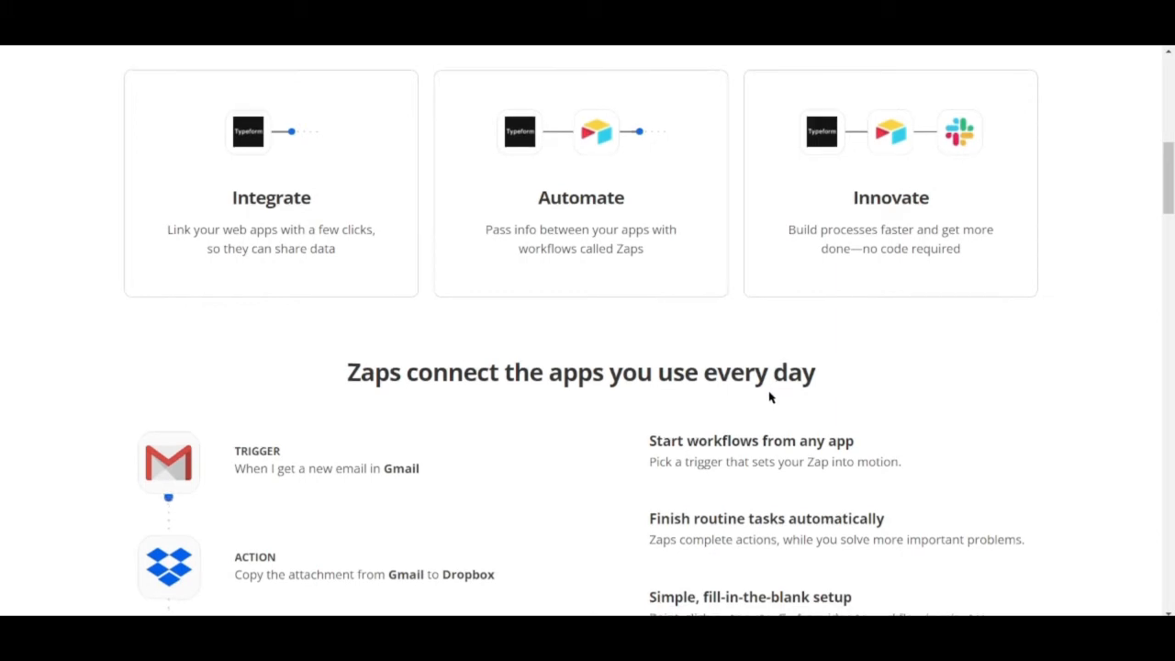
pyautogui.scroll(-3, 769, 396)
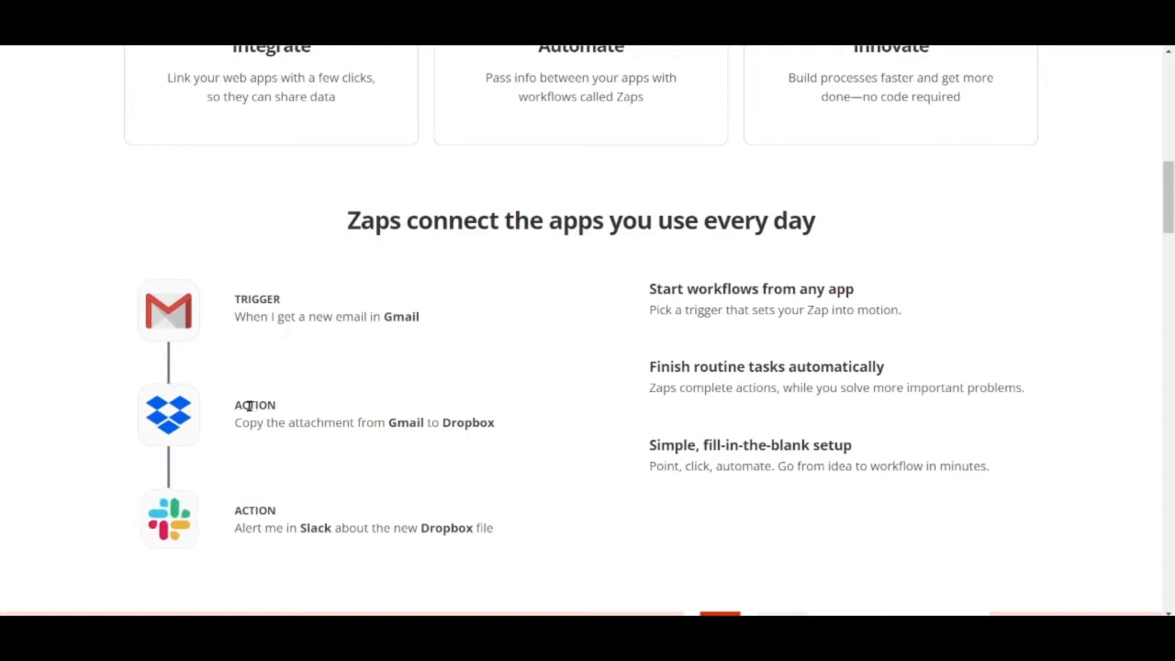
pyautogui.scroll(-1, 245, 507)
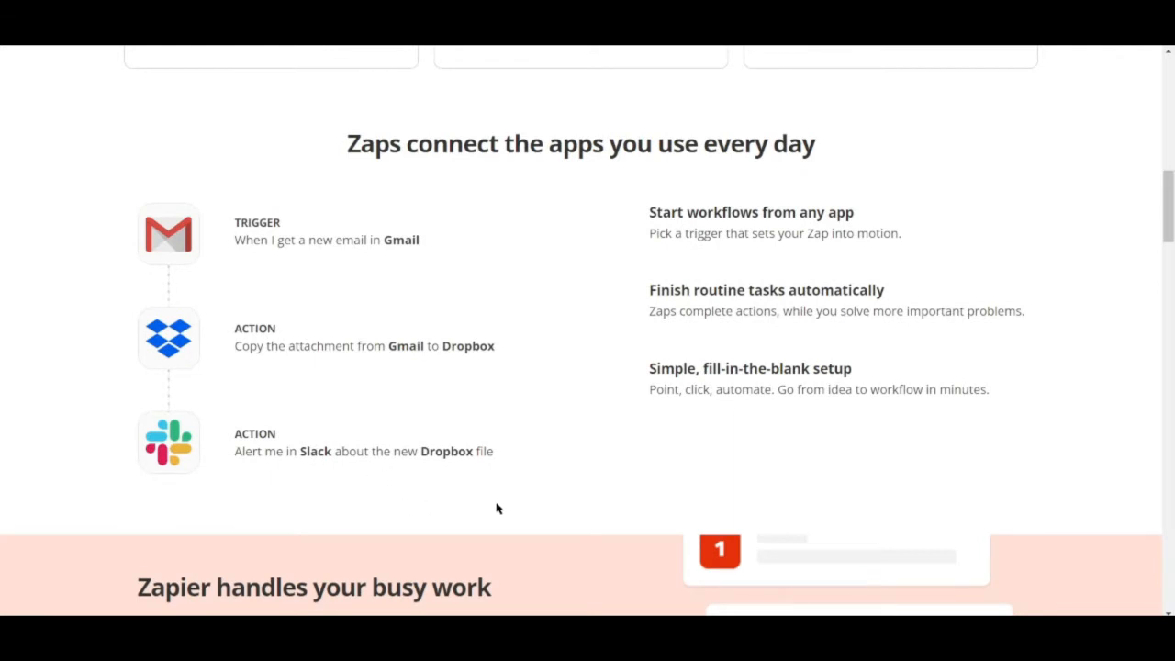
pyautogui.scroll(-1, 536, 505)
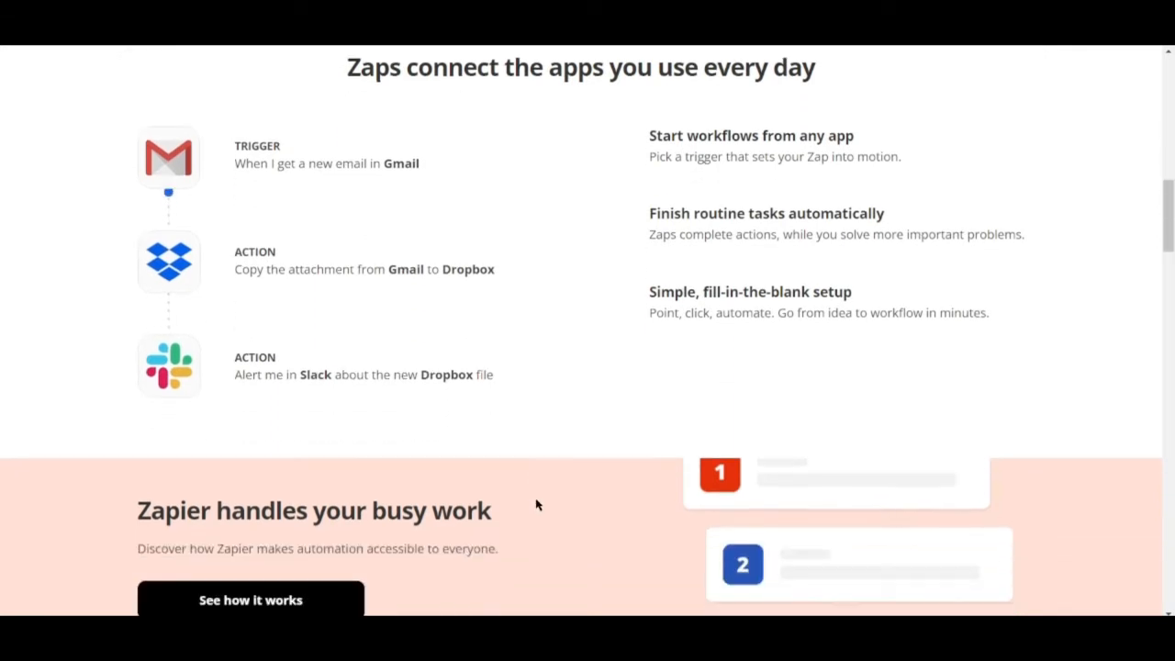
pyautogui.scroll(-3, 537, 505)
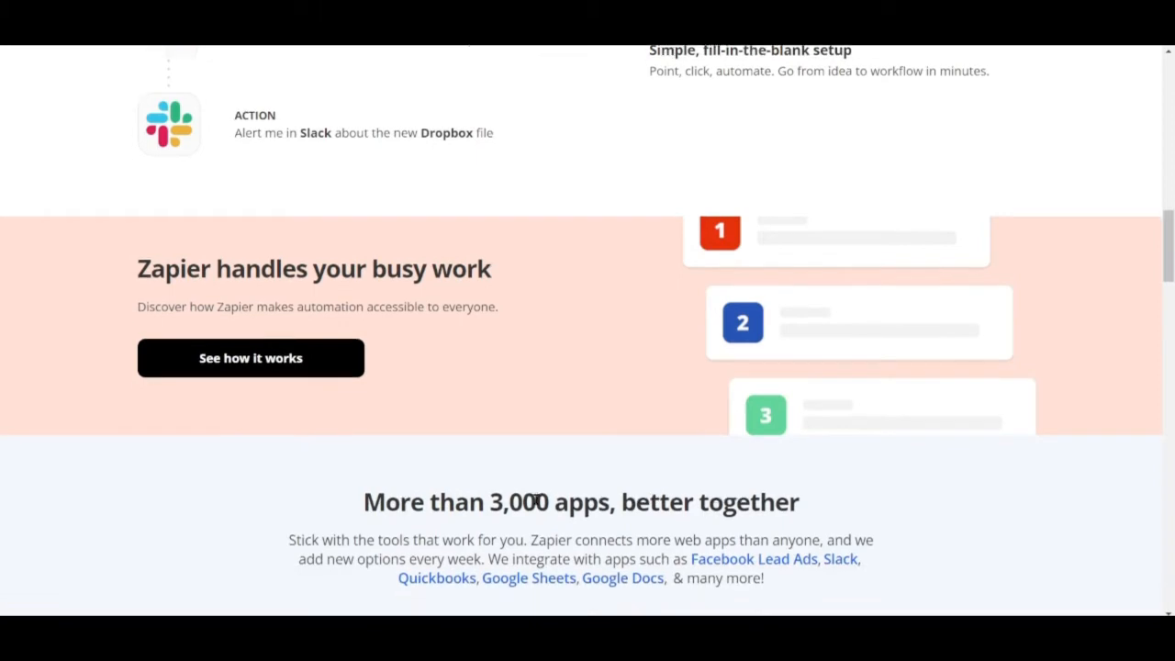
pyautogui.scroll(-4, 538, 505)
pyautogui.scroll(4, 538, 506)
pyautogui.scroll(-5, 537, 504)
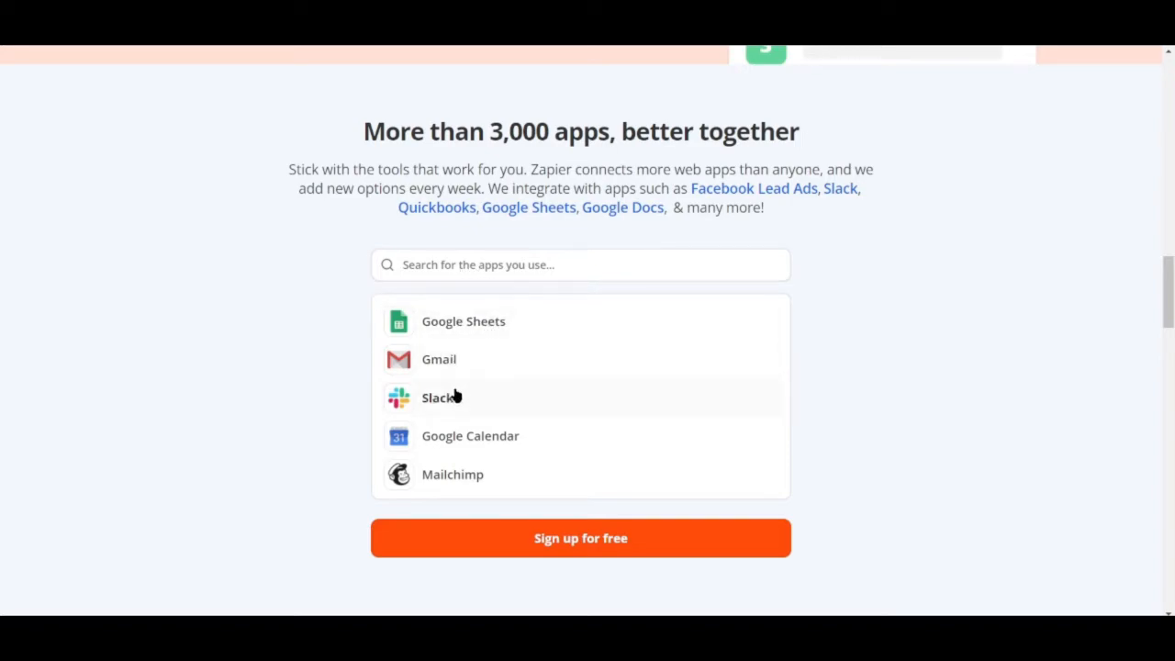
pyautogui.scroll(5, 565, 444)
pyautogui.scroll(10, 567, 445)
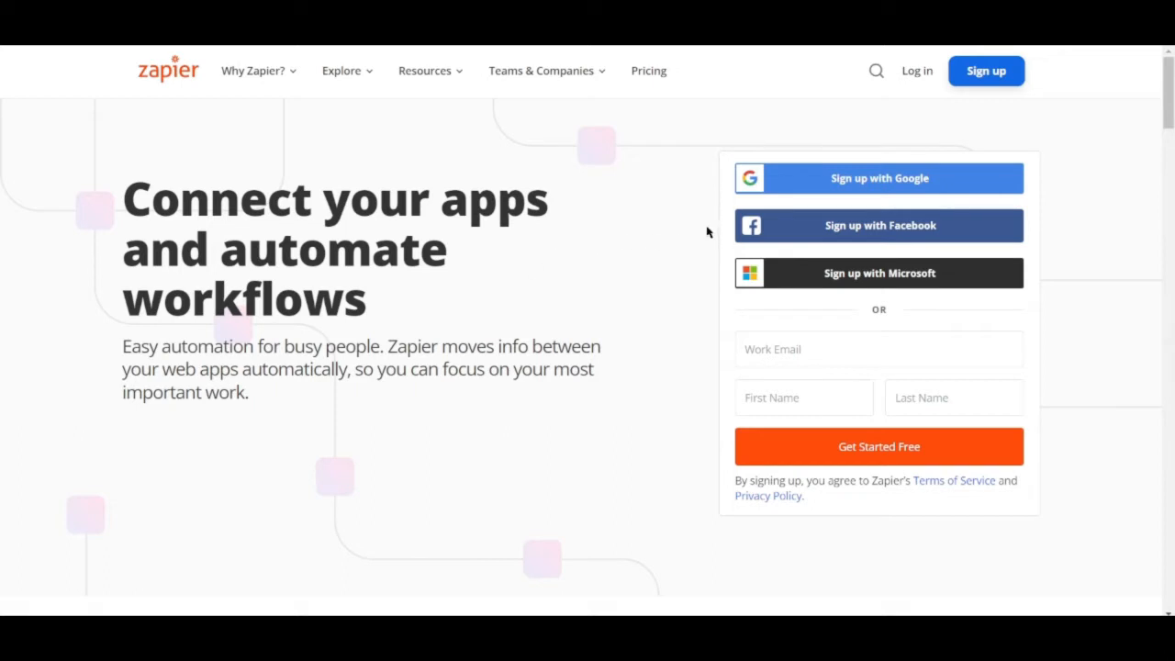
# Step: Sign up for Zapier with Google, choosing the existing Google account
pyautogui.click(848, 182)
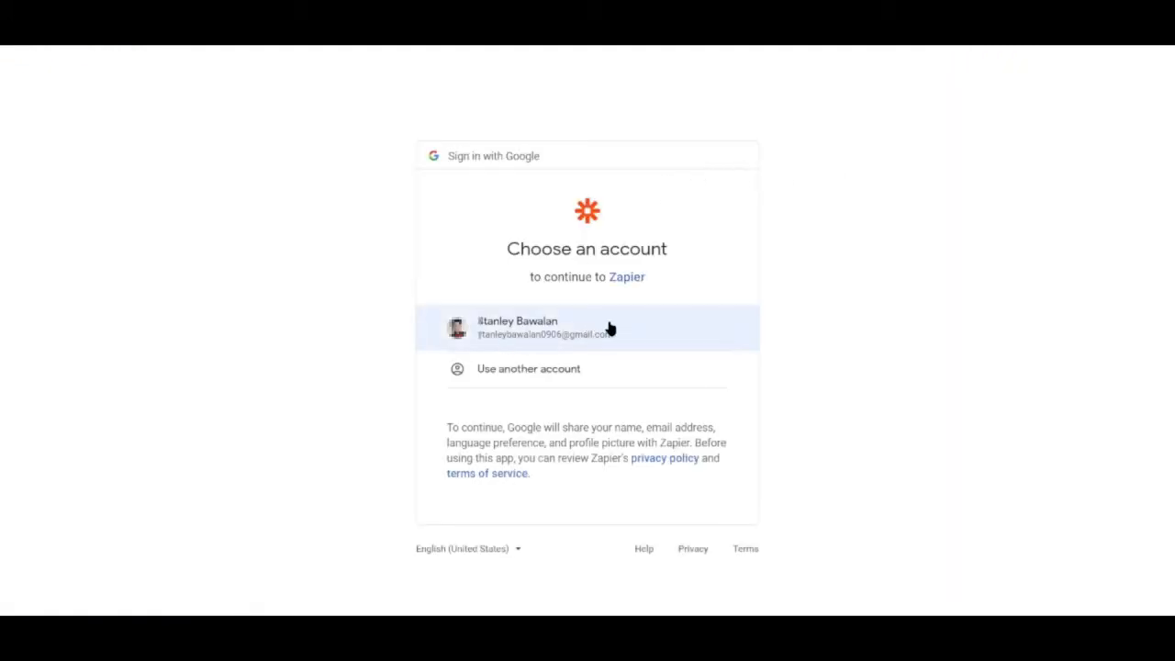
pyautogui.click(559, 342)
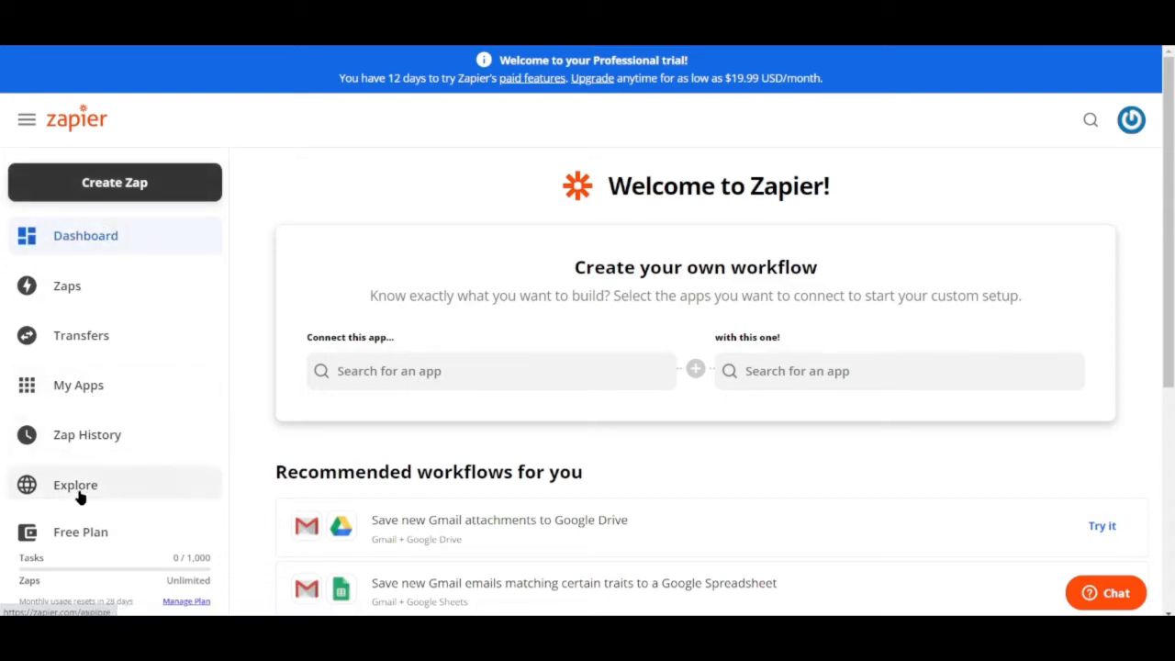
# Step: Review the welcome dashboard and open the Zaps list
pyautogui.scroll(-3, 82, 487)
pyautogui.scroll(3, 78, 506)
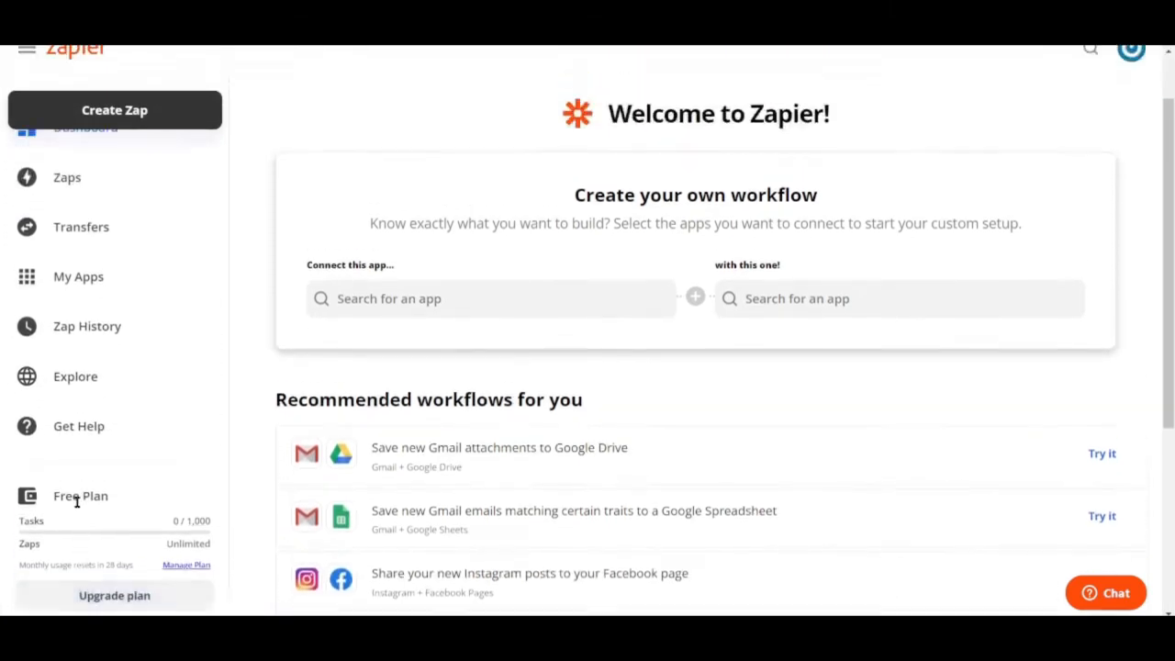
pyautogui.scroll(1, 104, 437)
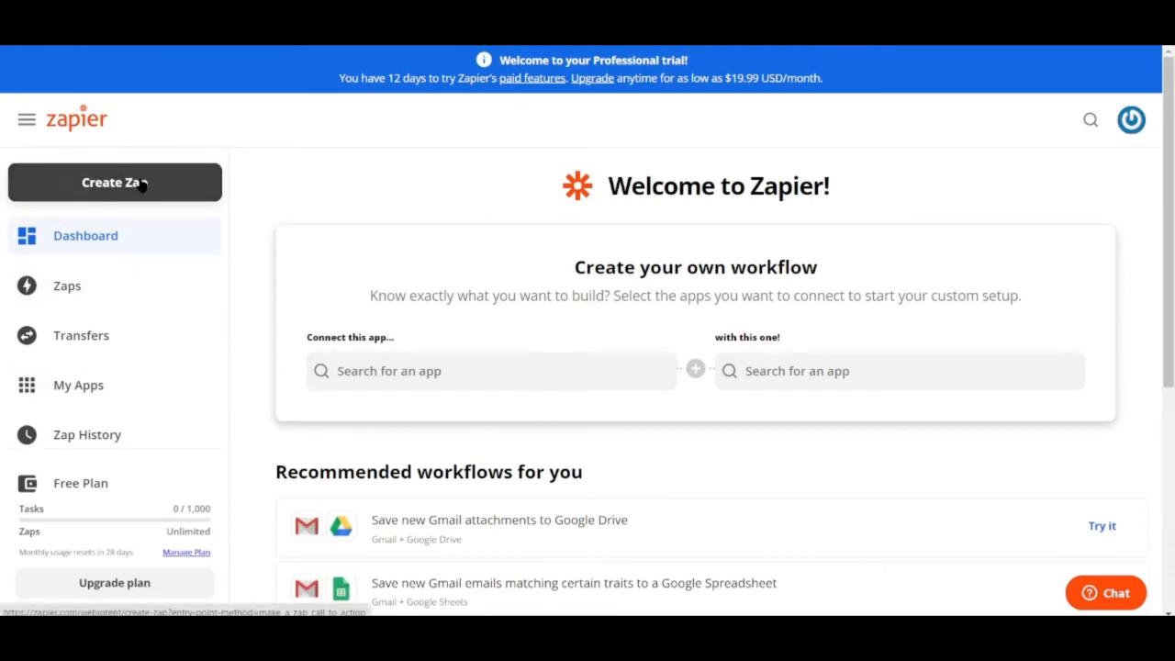
pyautogui.click(62, 290)
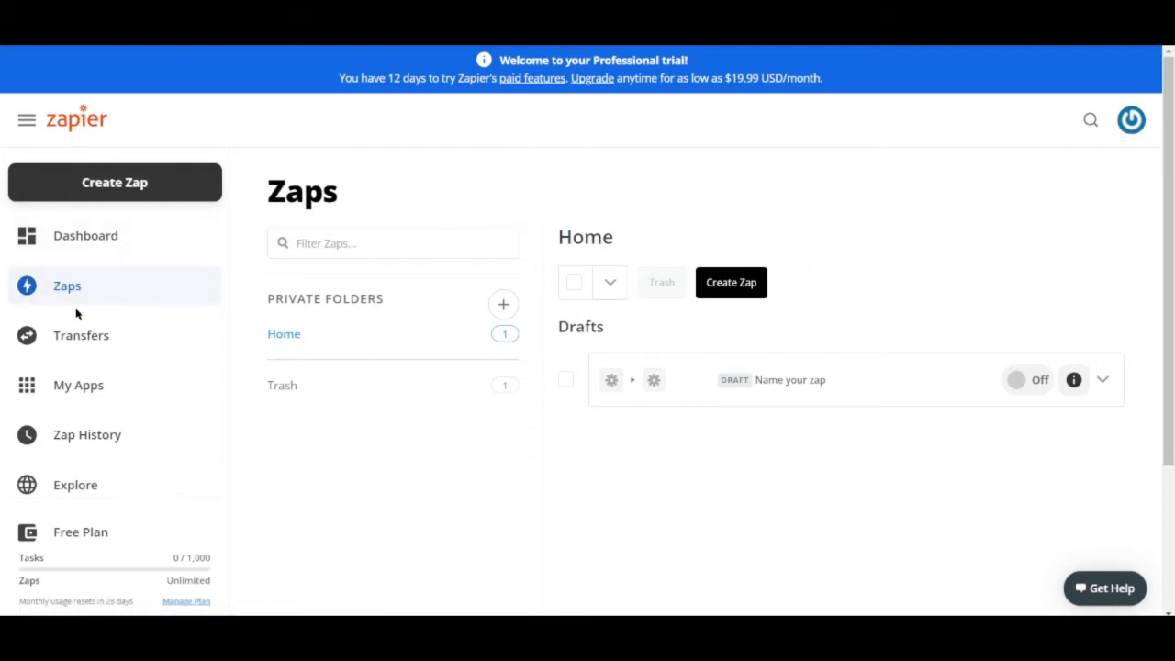
# Step: Open the Transfers page and then the My Apps page with connected apps
pyautogui.click(100, 340)
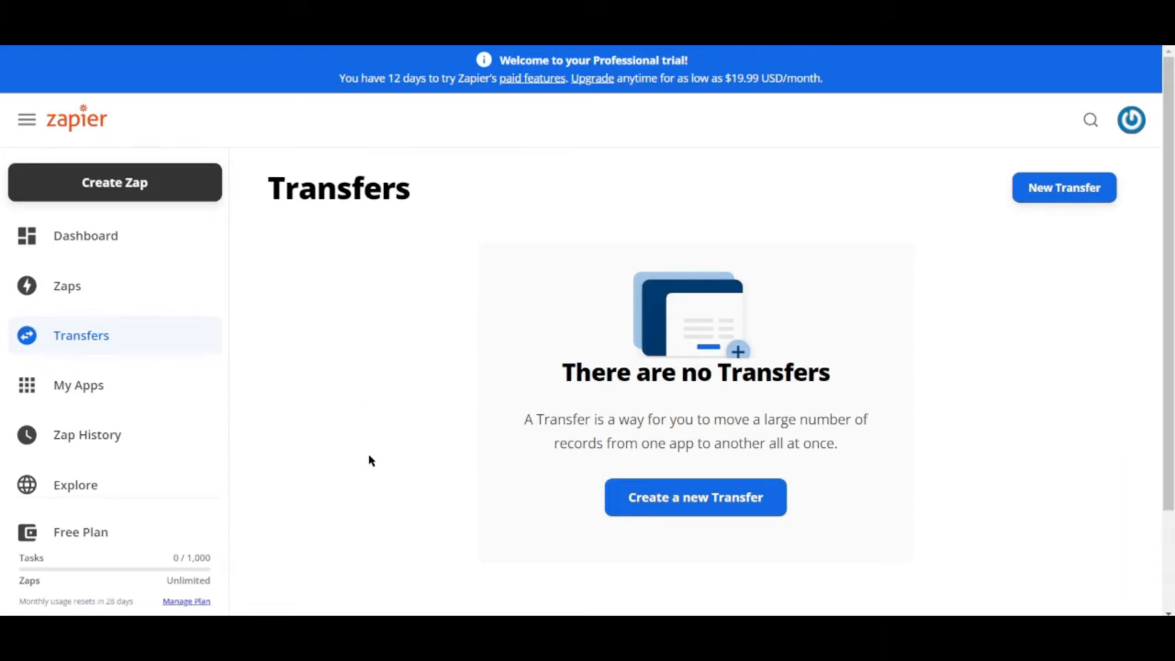
pyautogui.scroll(-1, 369, 460)
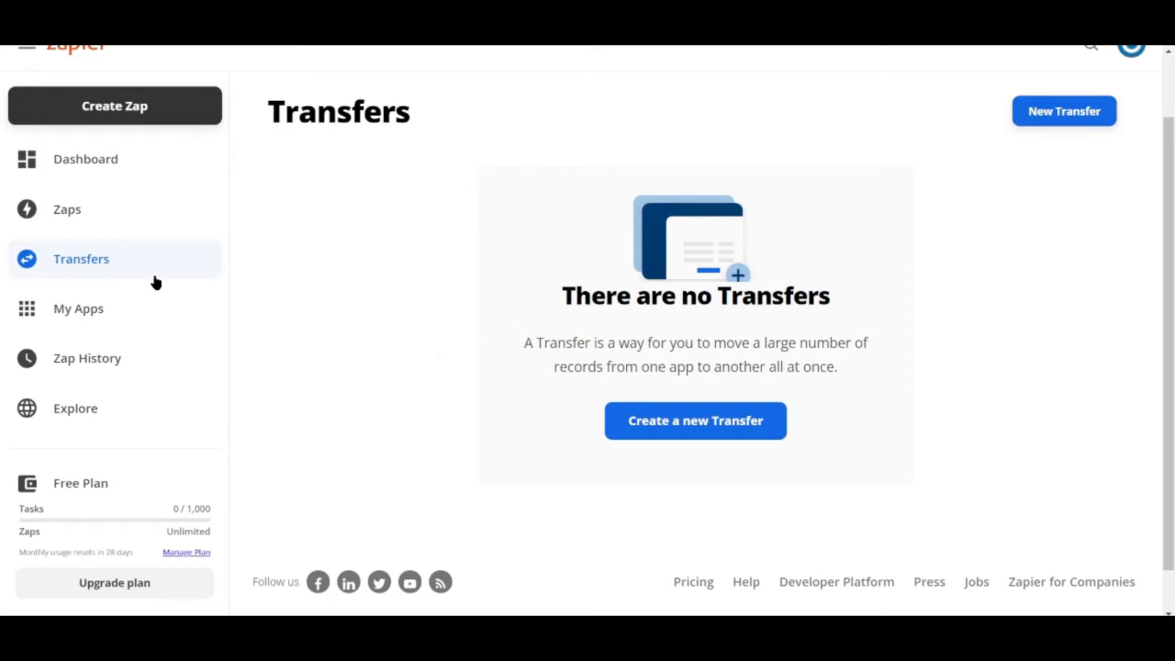
pyautogui.click(116, 310)
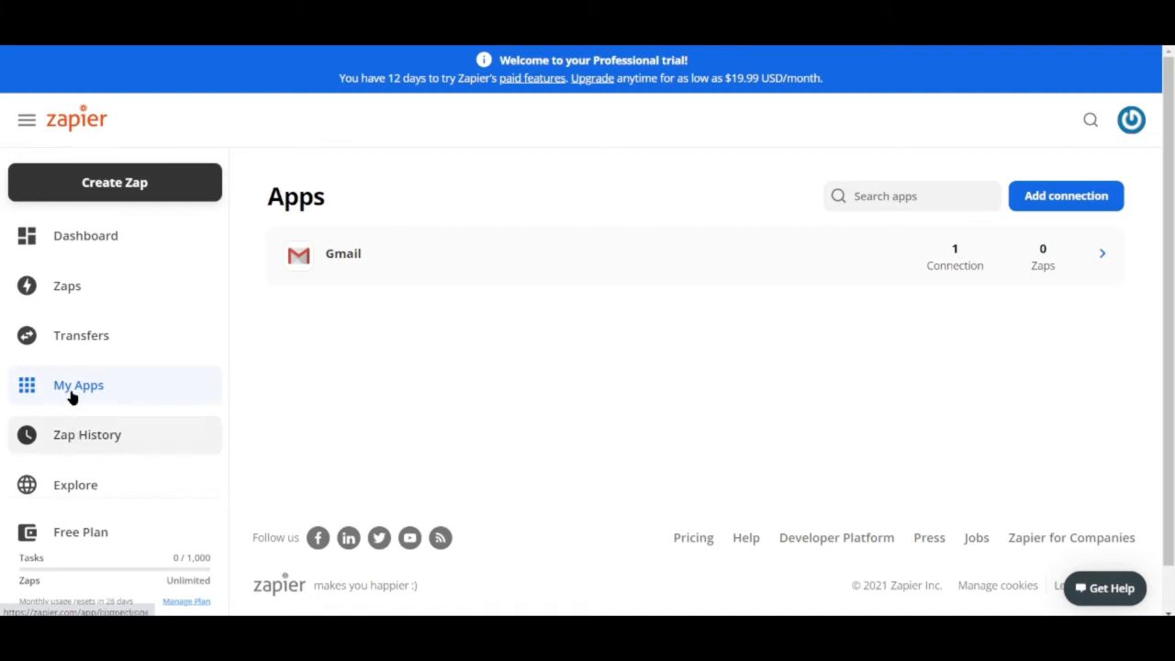
# Step: Open the Zap History page and then the Explore page
pyautogui.click(82, 436)
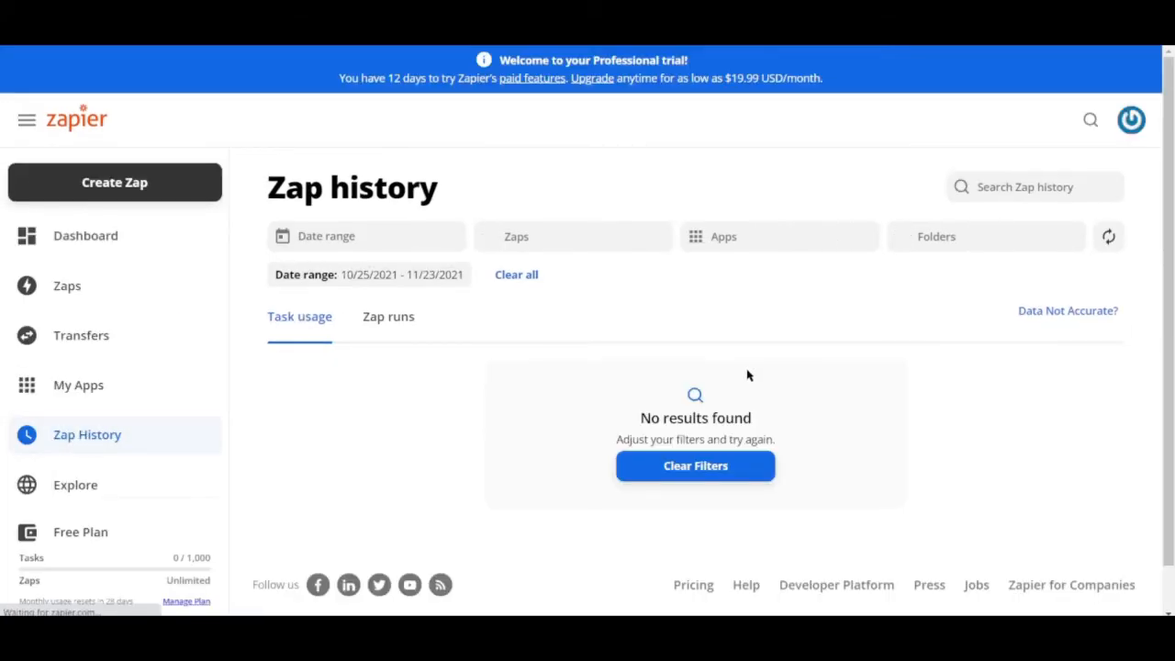
pyautogui.scroll(-2, 744, 342)
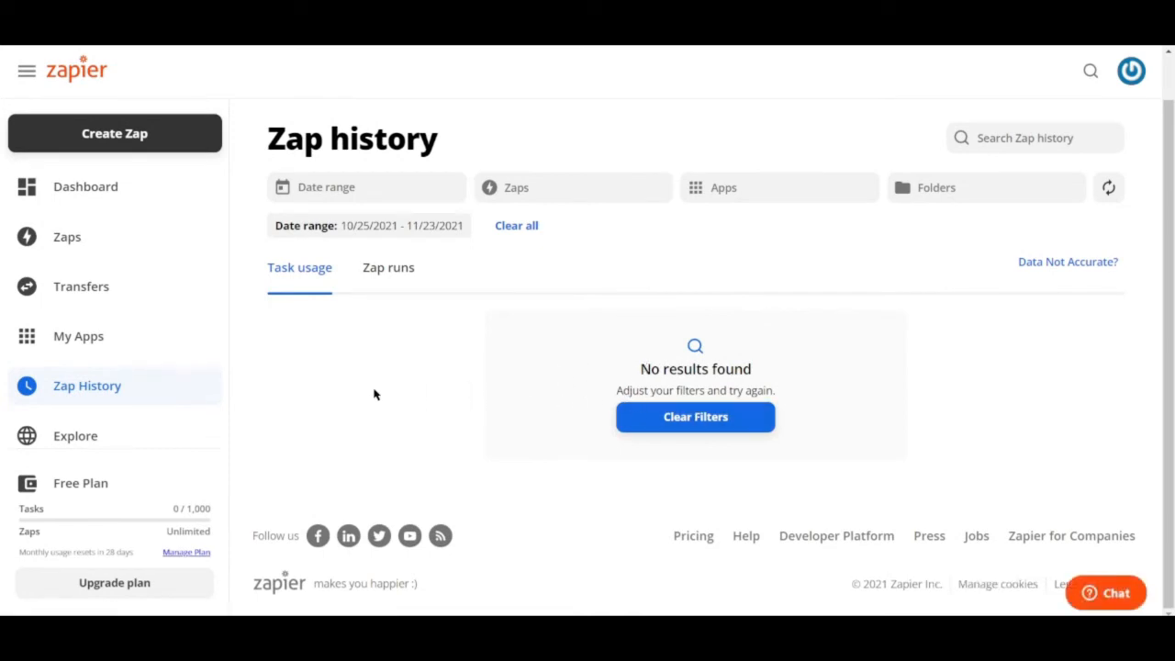
pyautogui.click(84, 439)
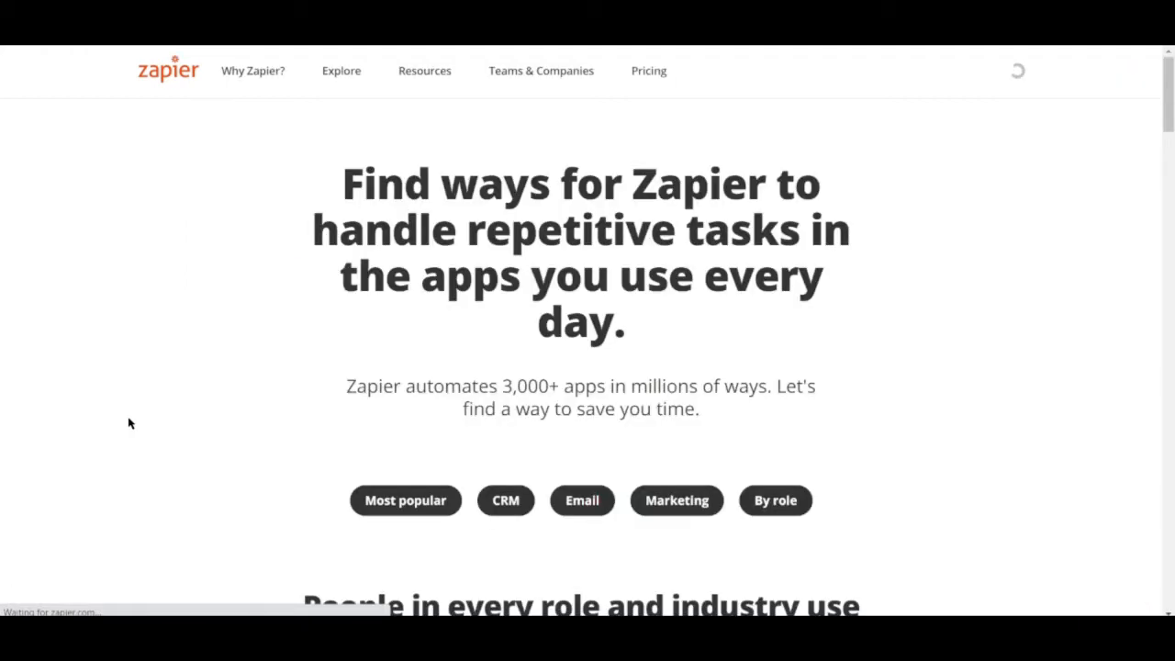
# Step: Browse the Explore page for popular ways to automate tasks
pyautogui.scroll(-3, 268, 390)
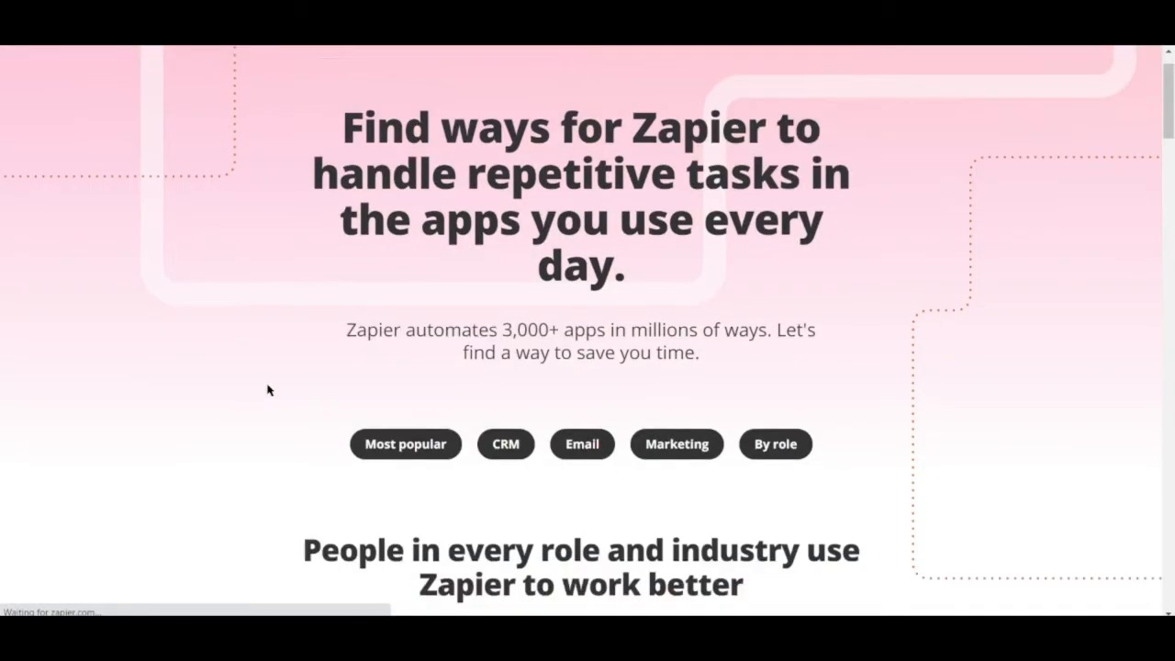
pyautogui.scroll(-3, 268, 390)
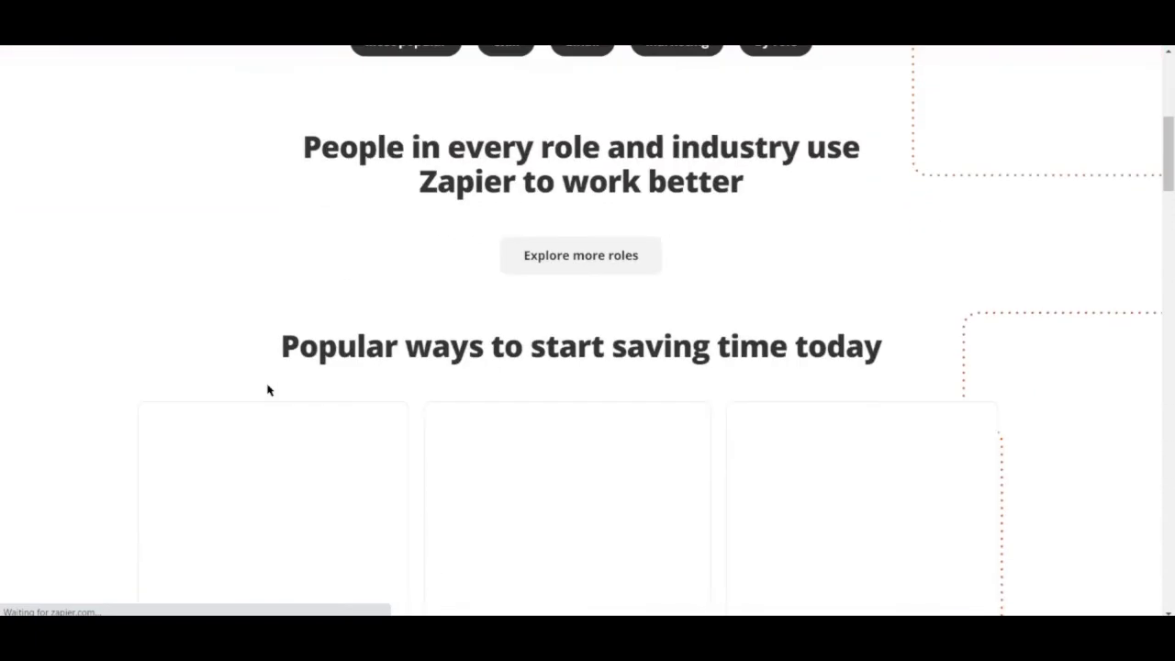
pyautogui.scroll(-4, 268, 390)
pyautogui.scroll(4, 269, 392)
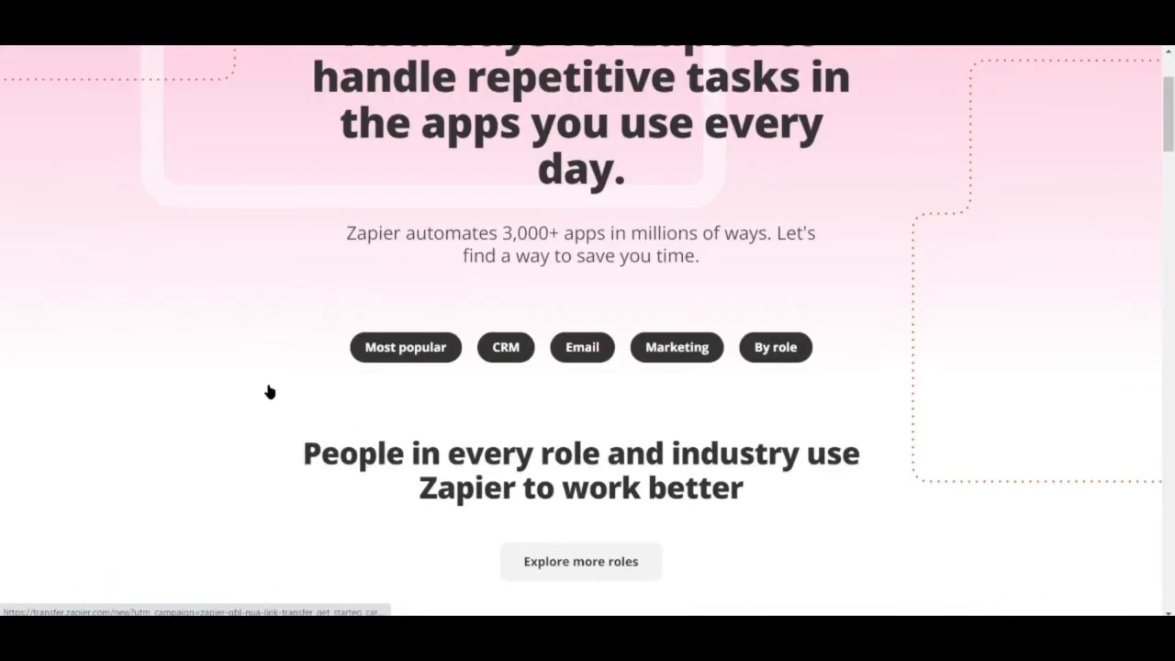
pyautogui.scroll(2, 269, 390)
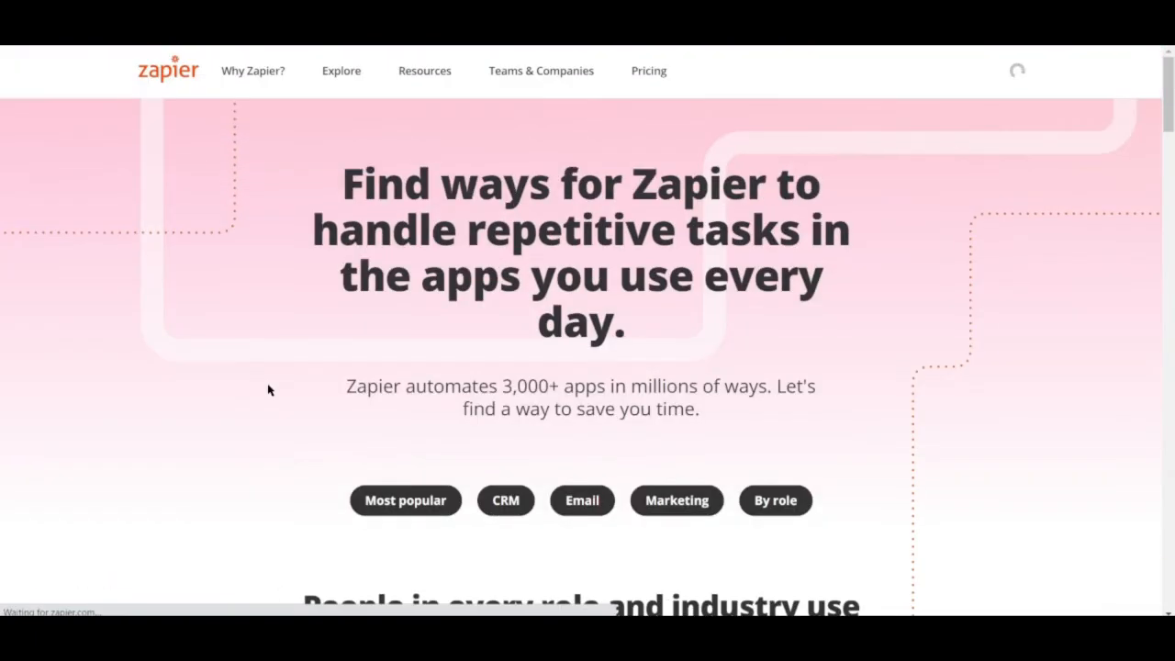
pyautogui.scroll(-8, 269, 390)
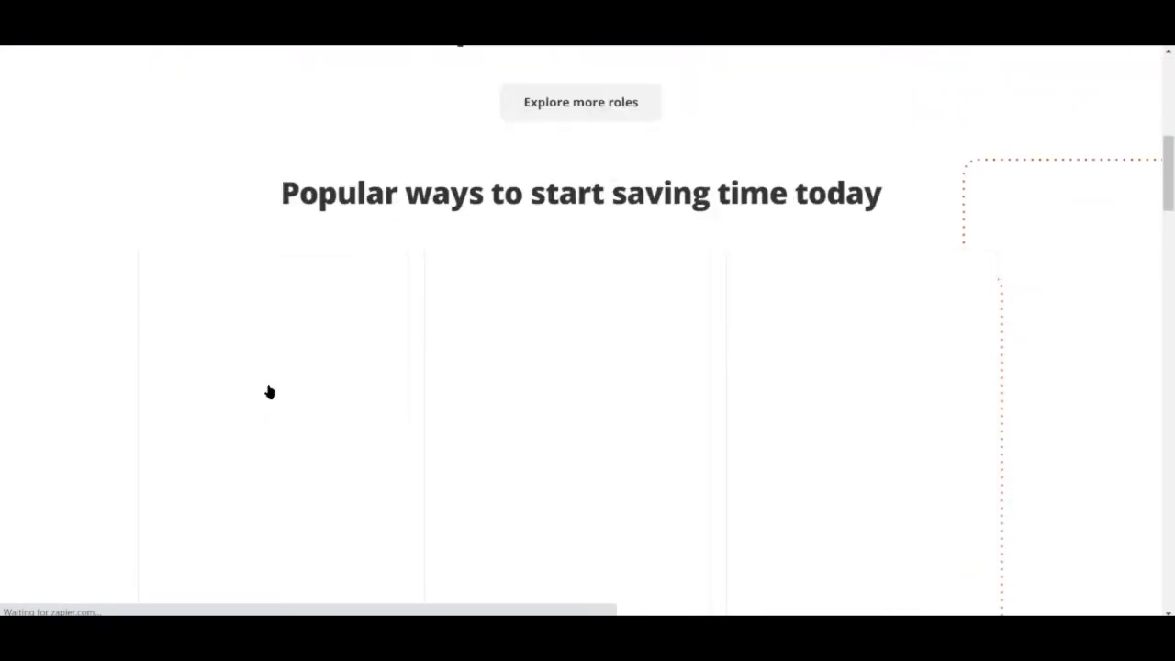
pyautogui.scroll(5, 552, 350)
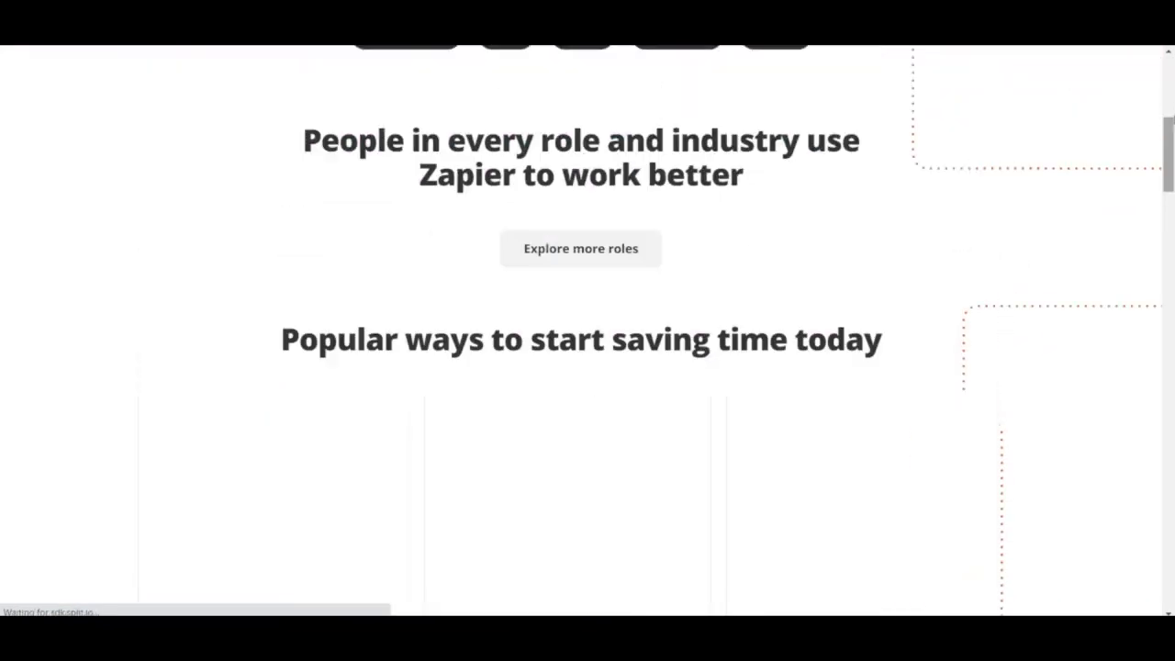
pyautogui.moveTo(1161, 101); pyautogui.dragTo(1157, 163)
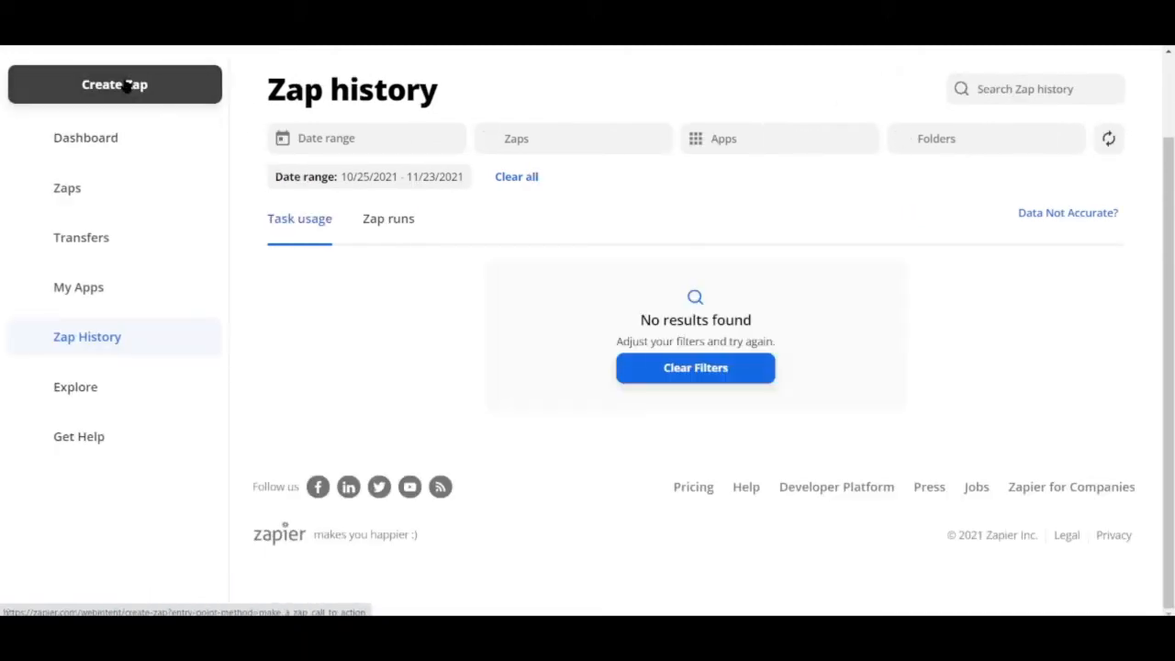
# Step: Start a new Zap and choose Gmail as the trigger app
pyautogui.click(131, 85)
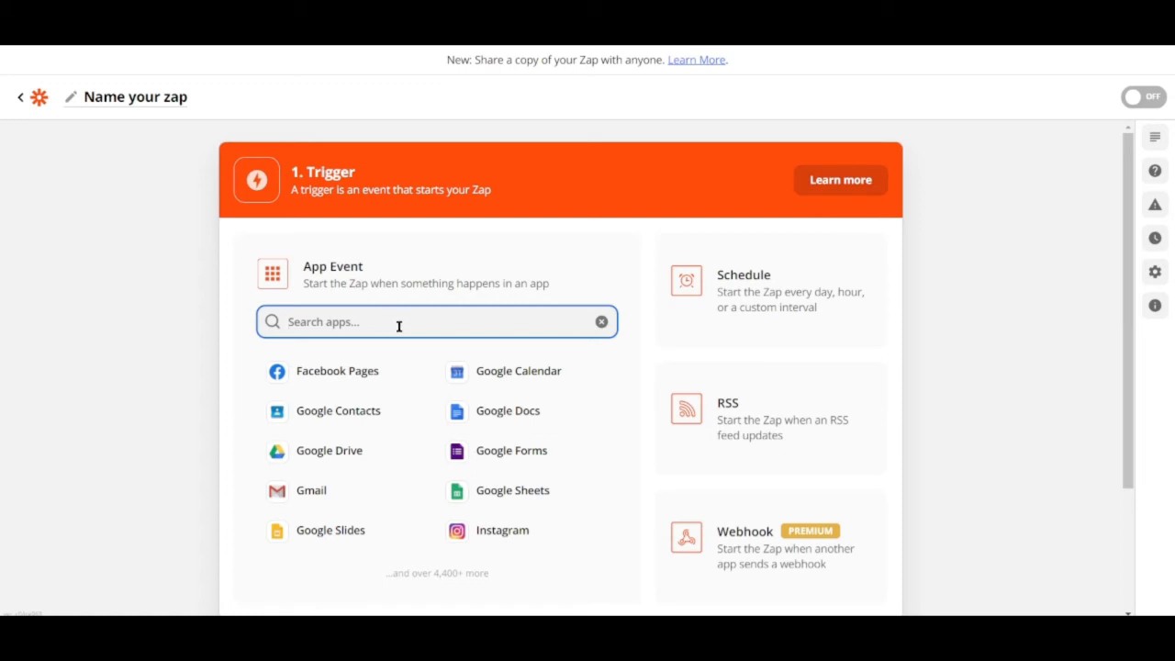
pyautogui.click(371, 494)
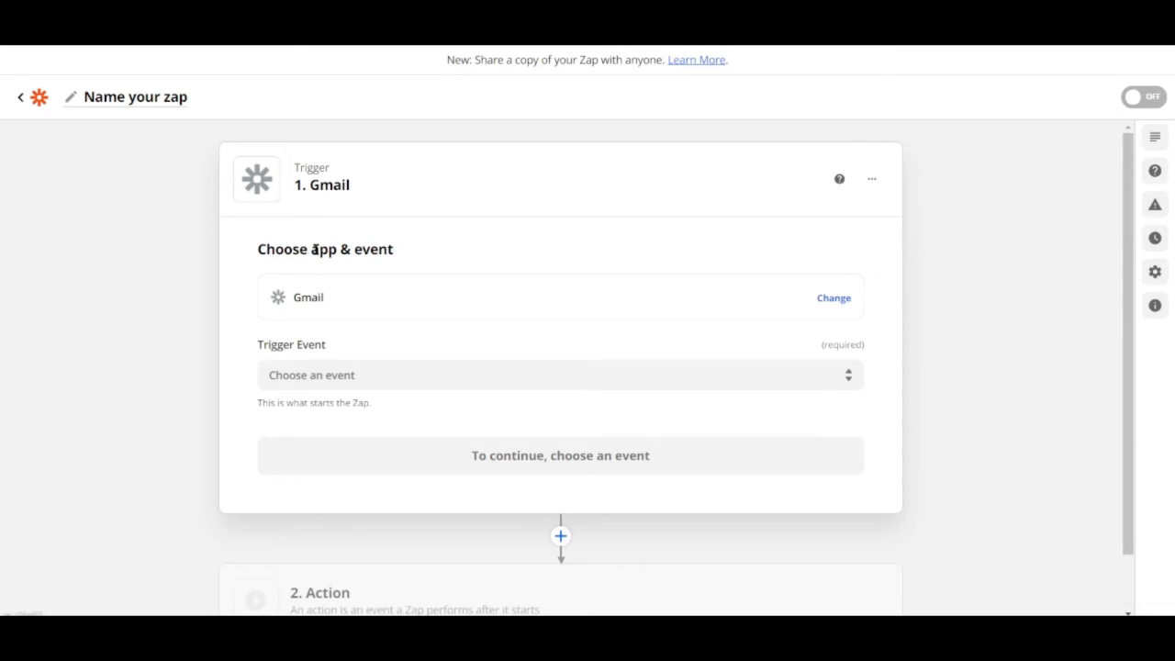
# Step: Set the Gmail trigger event to New Starred Email and continue
pyautogui.click(346, 376)
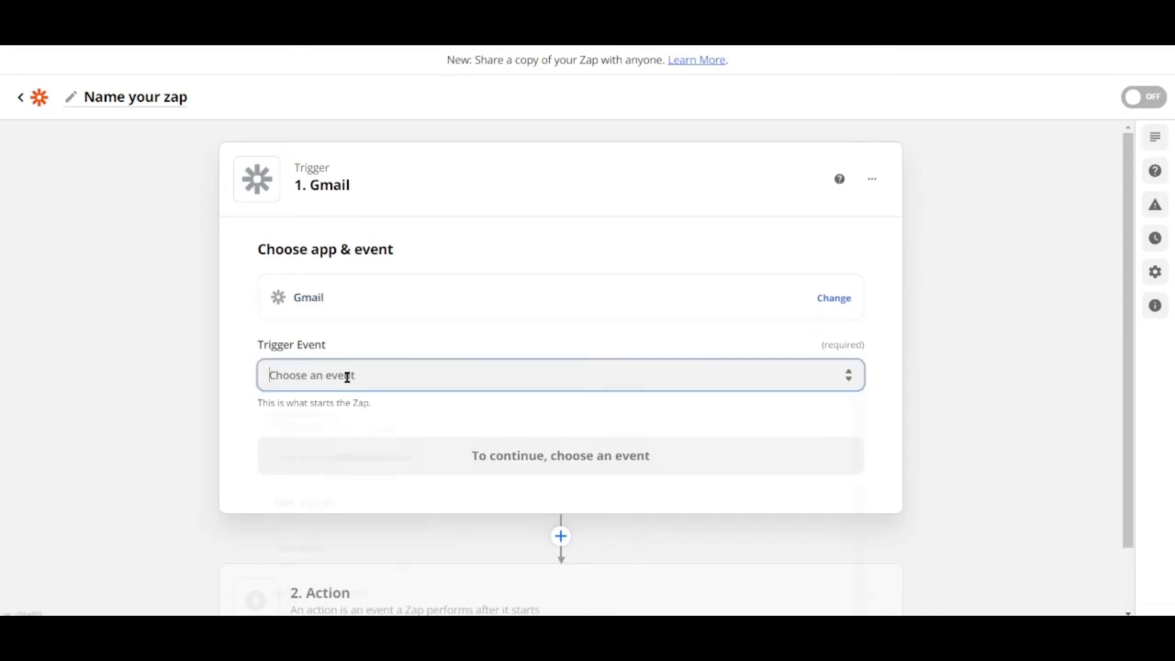
pyautogui.scroll(-1, 400, 423)
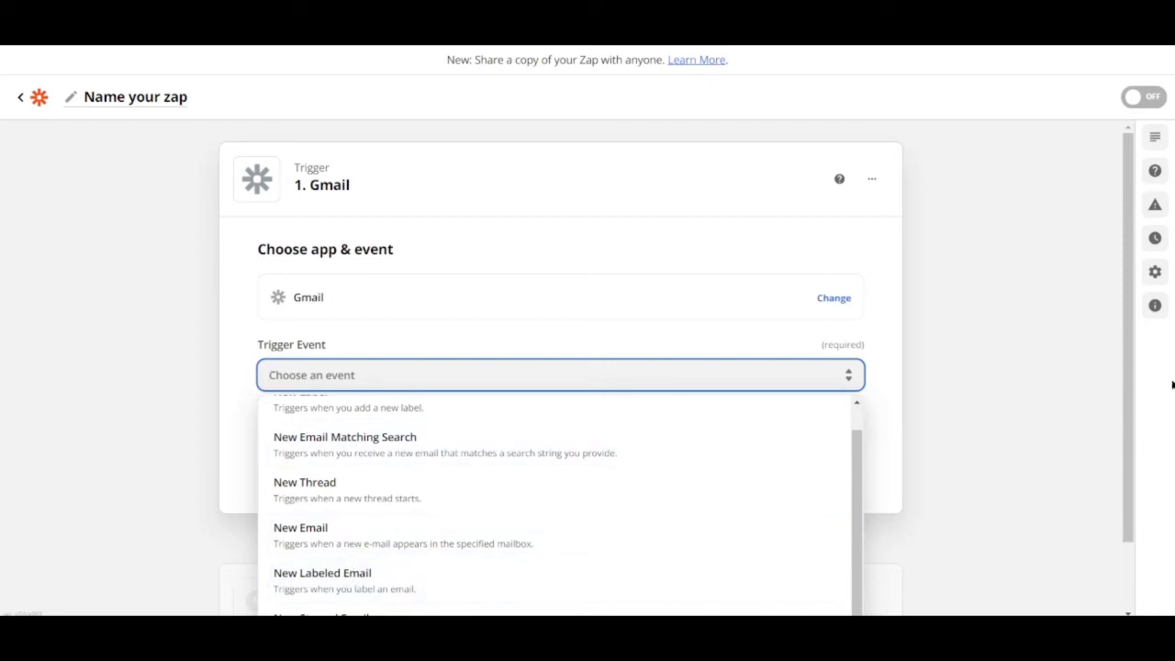
pyautogui.scroll(-1, 1128, 376)
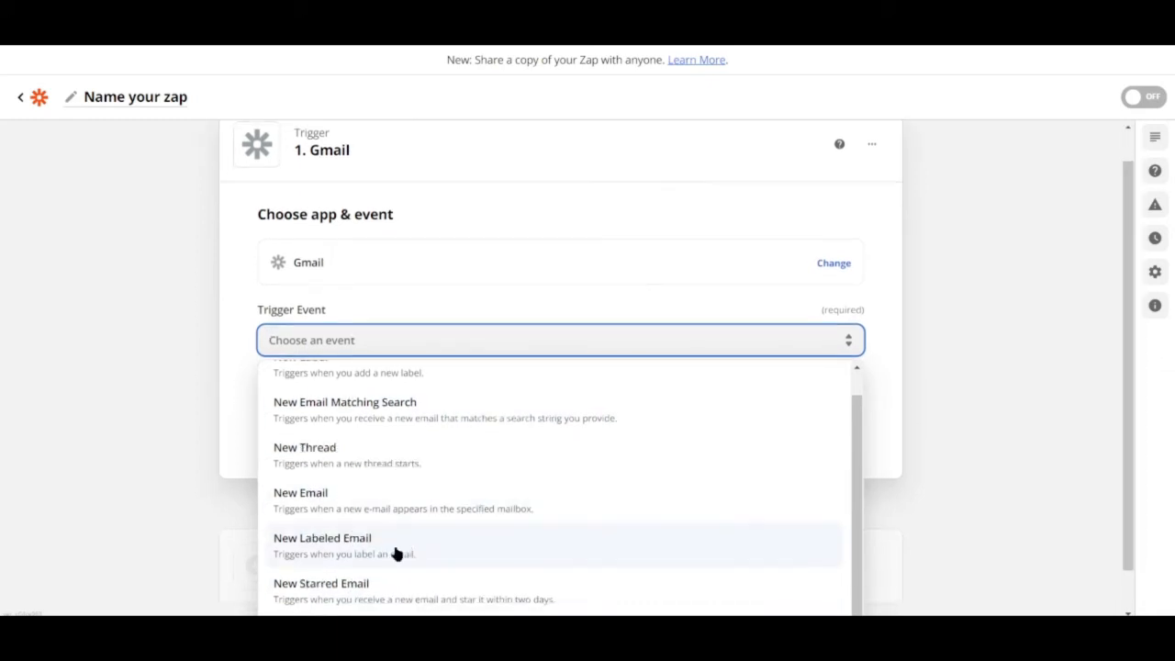
pyautogui.click(370, 583)
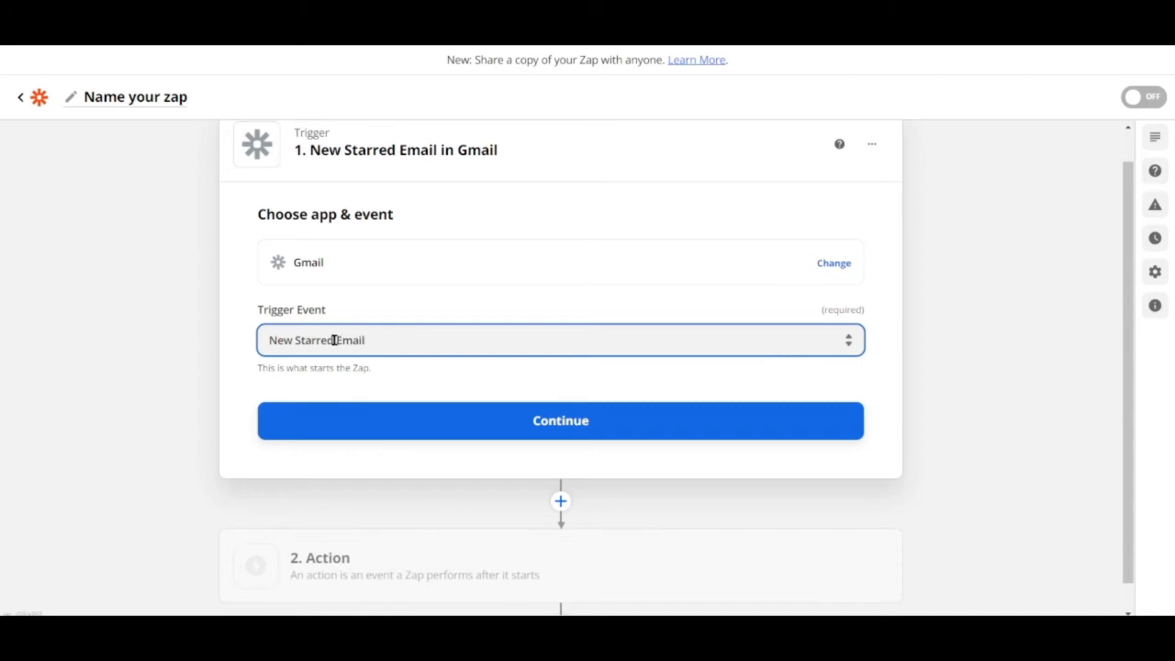
pyautogui.click(517, 428)
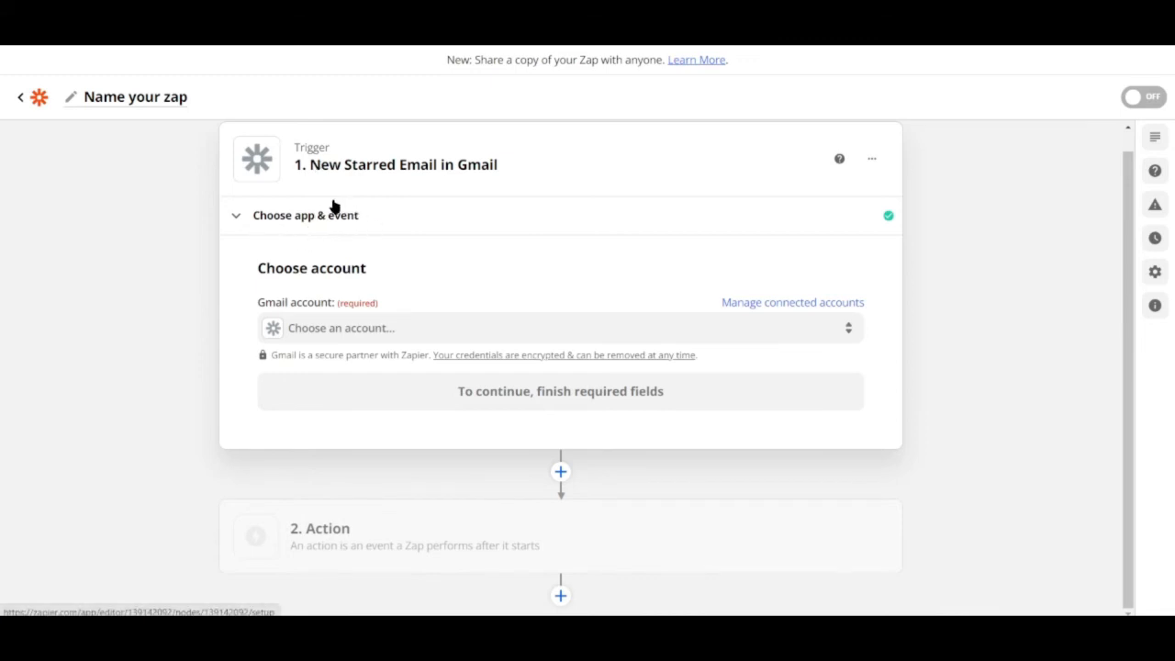
# Step: Select the connected Gmail account for the trigger and continue
pyautogui.click(364, 338)
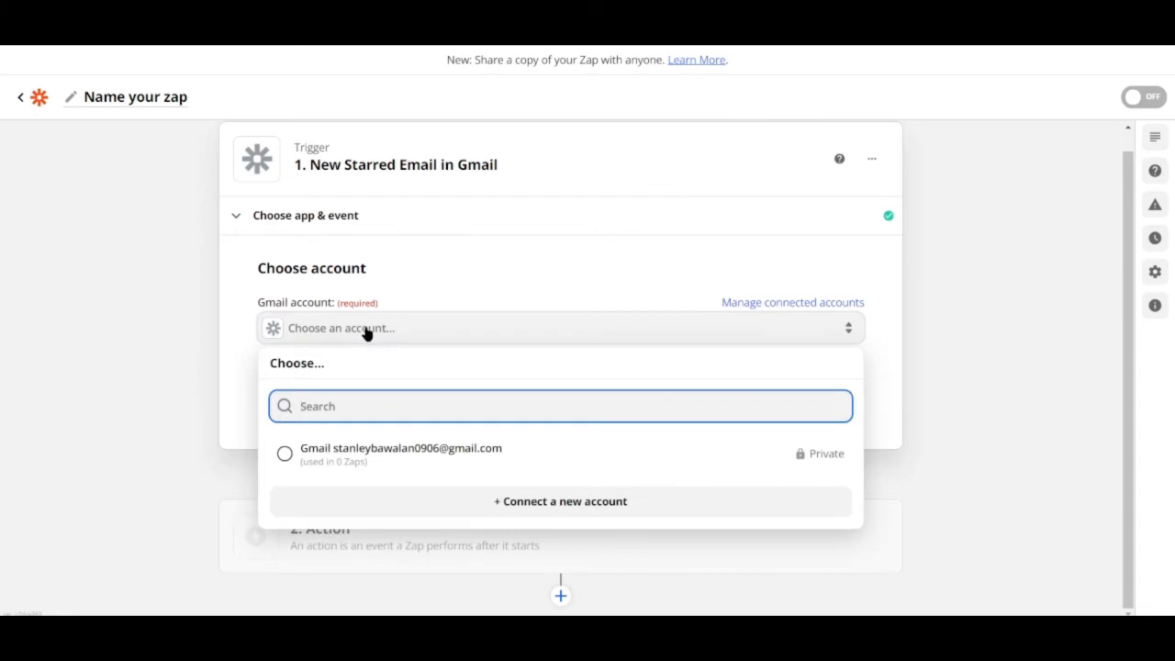
pyautogui.click(294, 459)
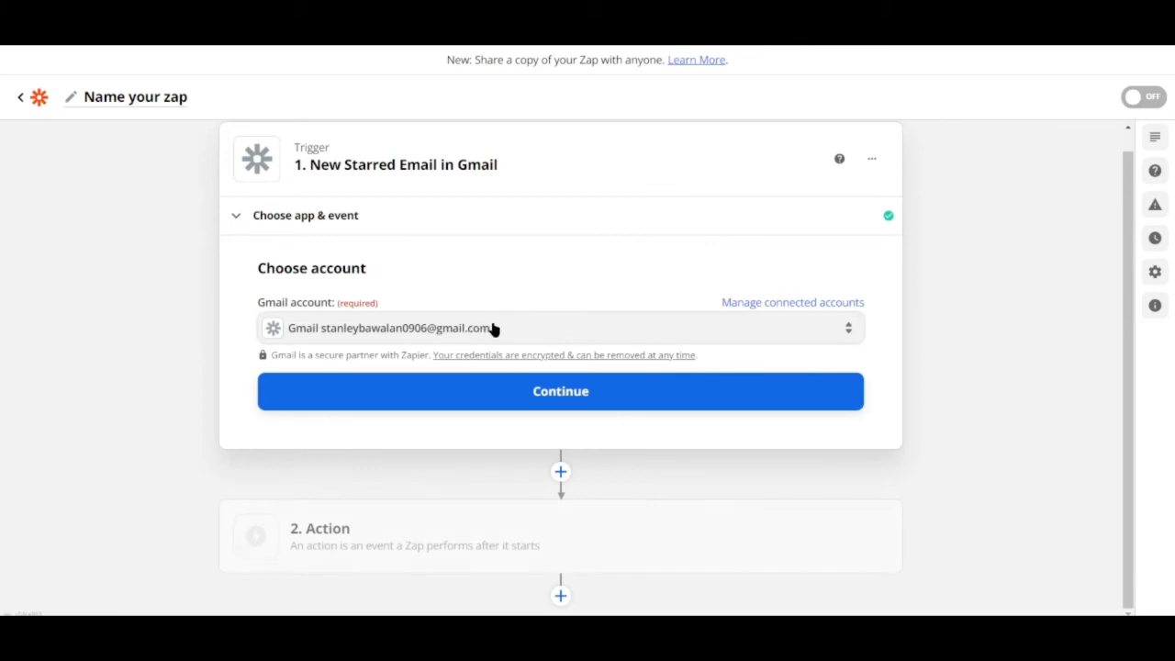
pyautogui.click(497, 398)
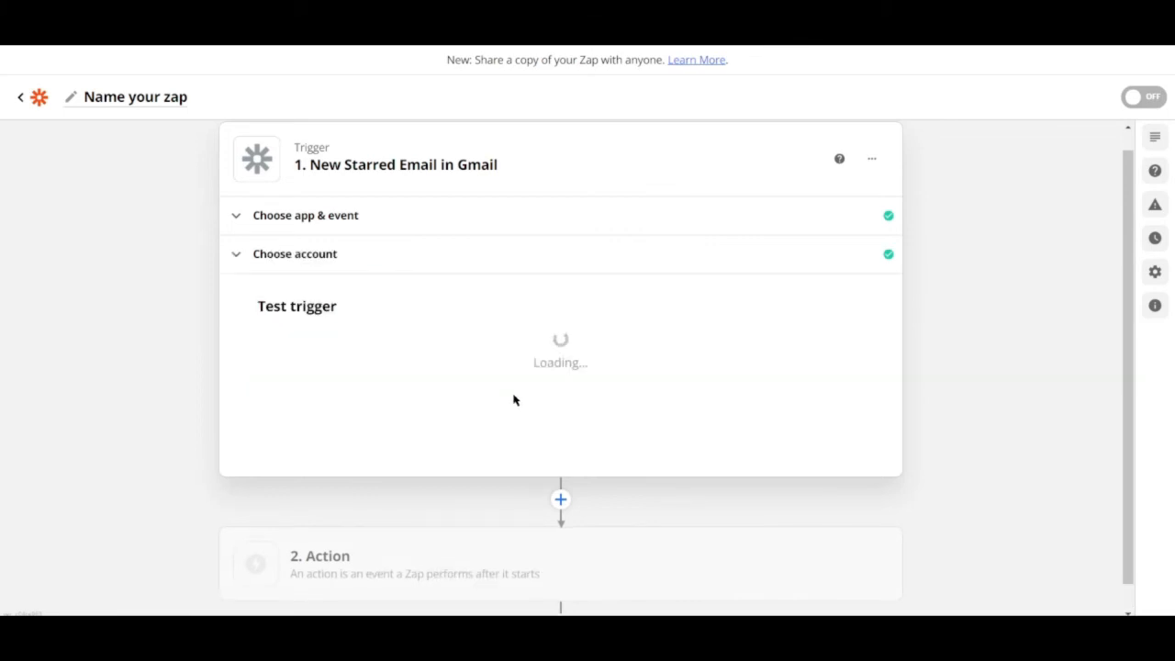
# Step: Test the trigger, review the sample starred email data it returns, and continue to the action
pyautogui.scroll(-2, 694, 416)
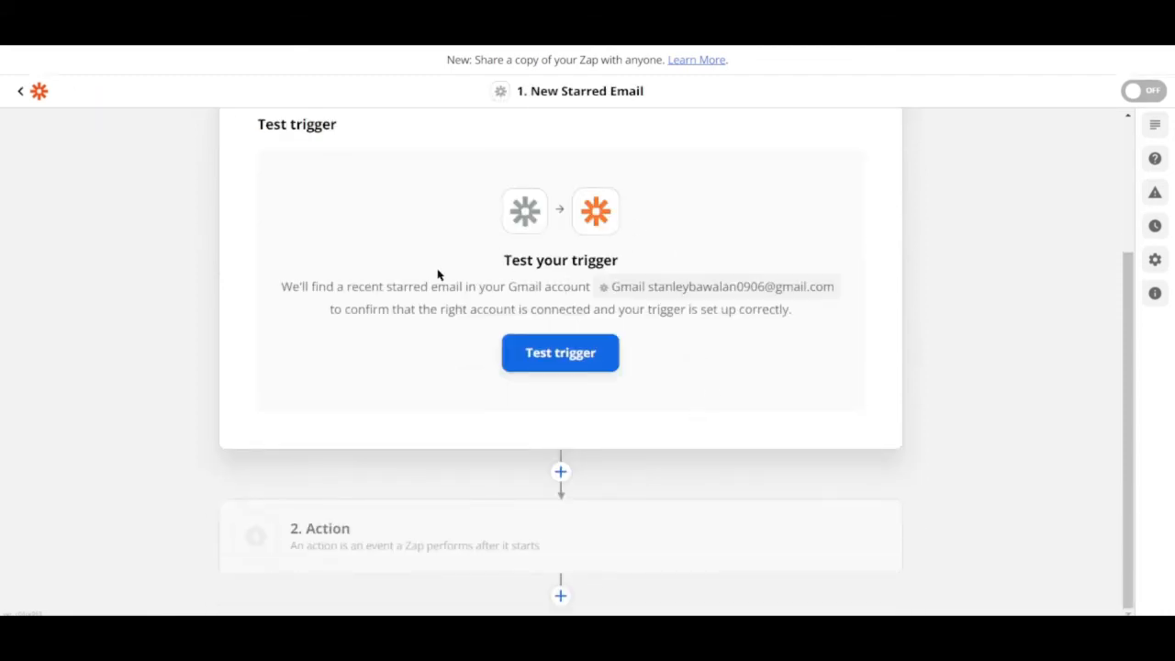
pyautogui.click(580, 356)
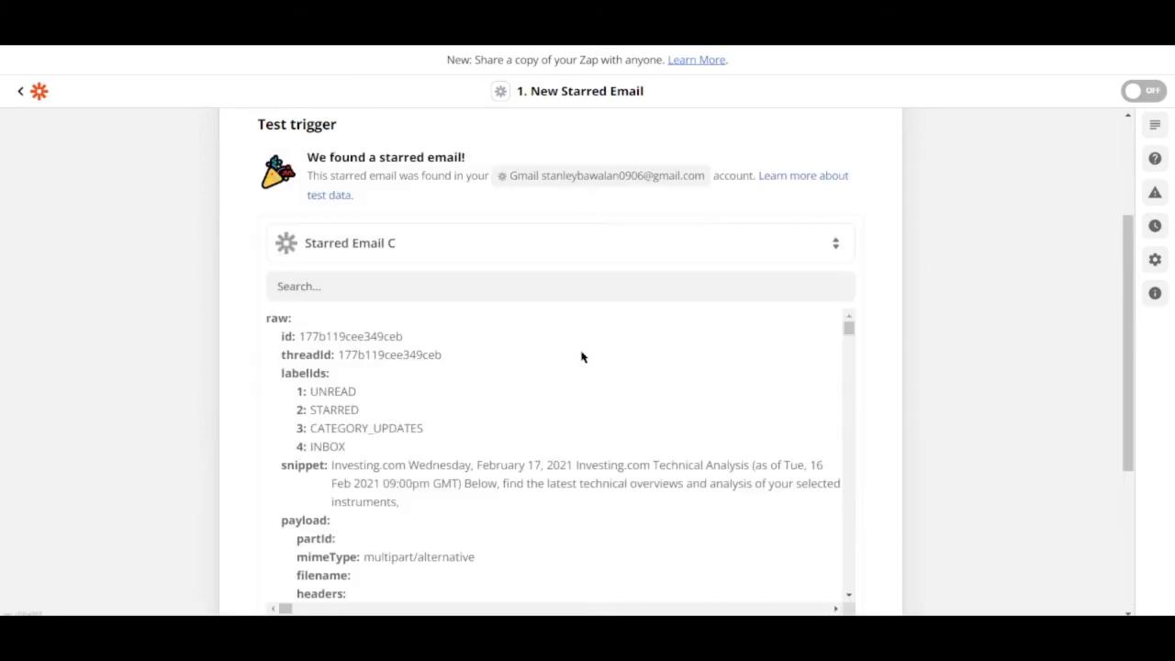
pyautogui.scroll(-3, 578, 391)
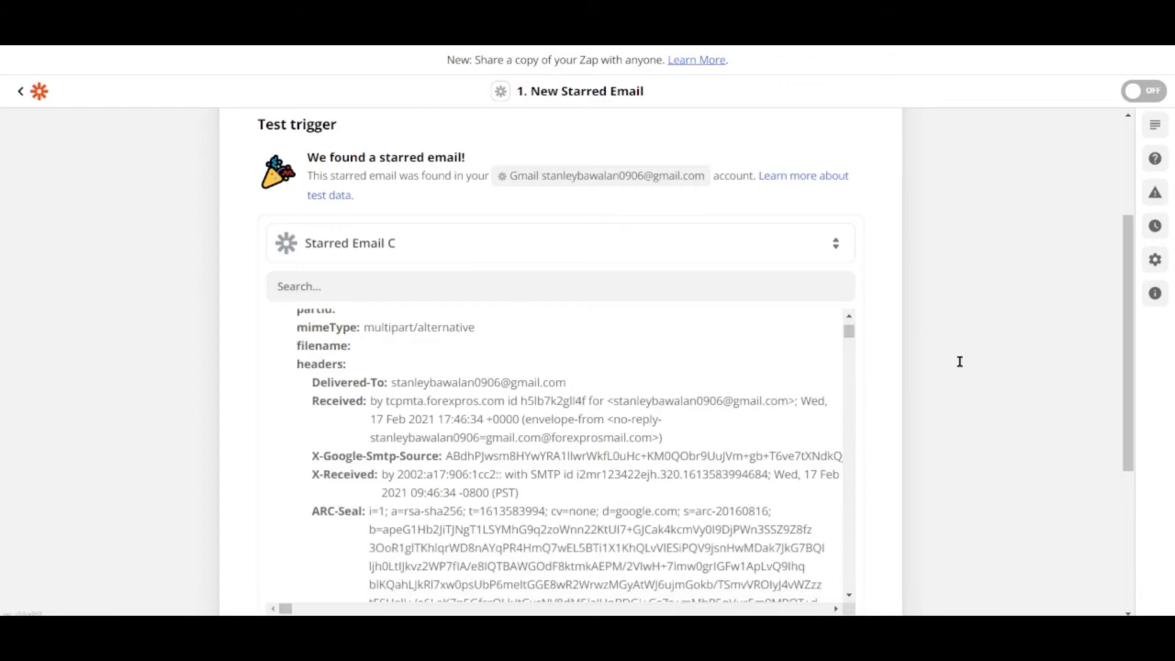
pyautogui.scroll(5, 960, 365)
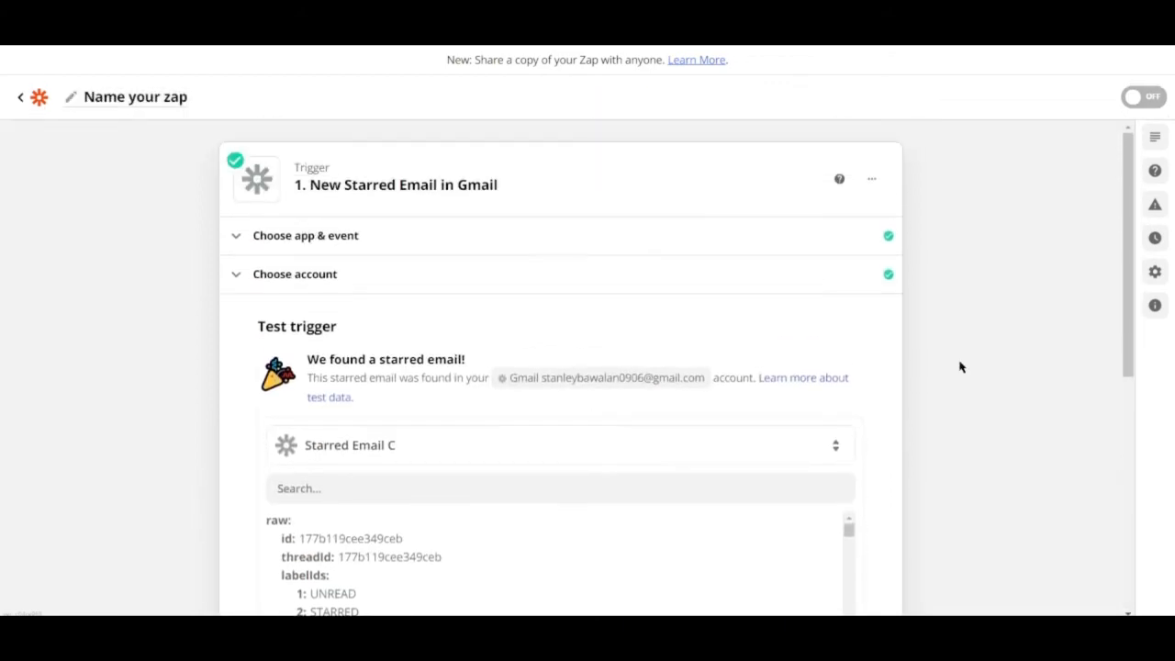
pyautogui.scroll(-5, 961, 367)
pyautogui.scroll(-10, 431, 312)
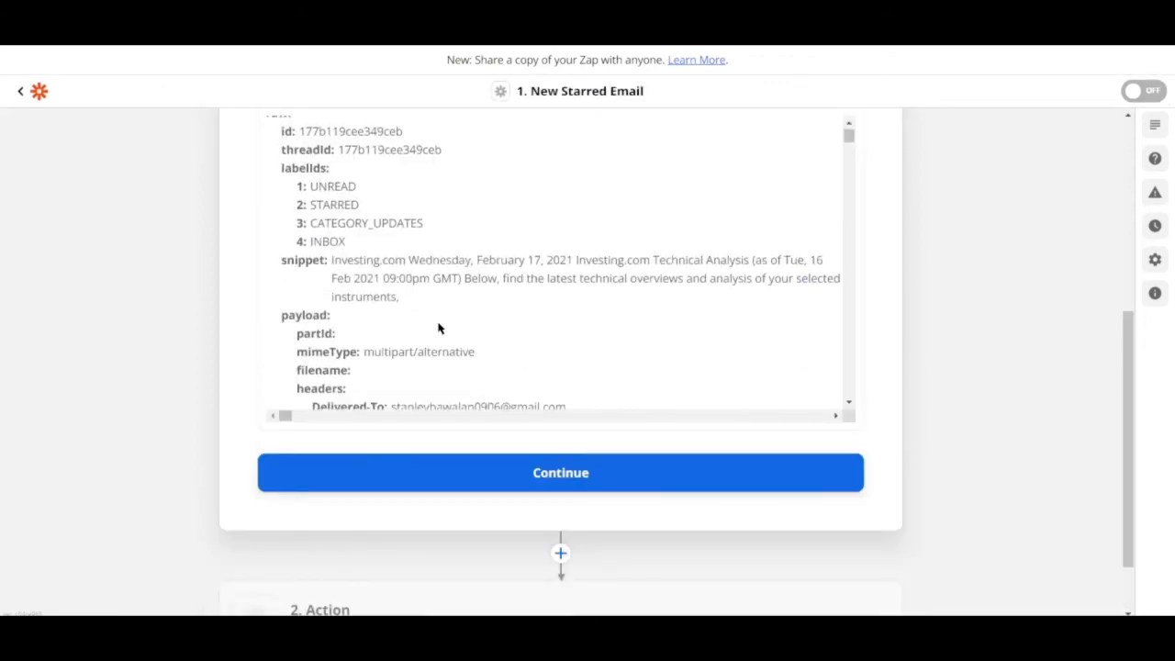
pyautogui.scroll(-10, 441, 331)
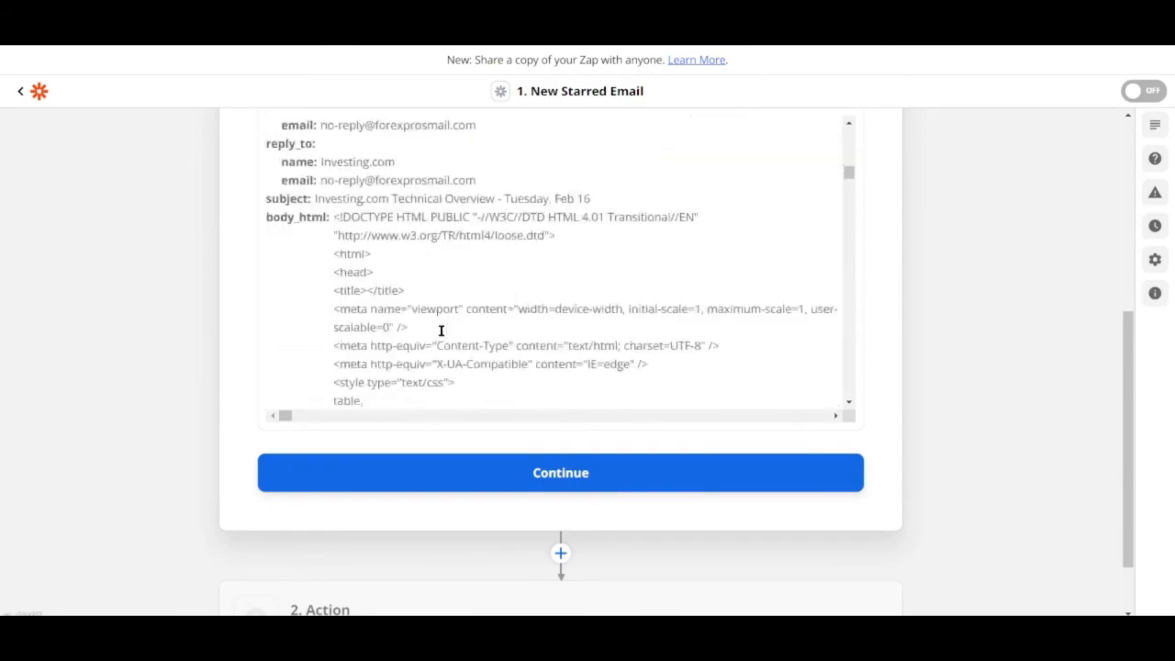
pyautogui.scroll(-3, 441, 330)
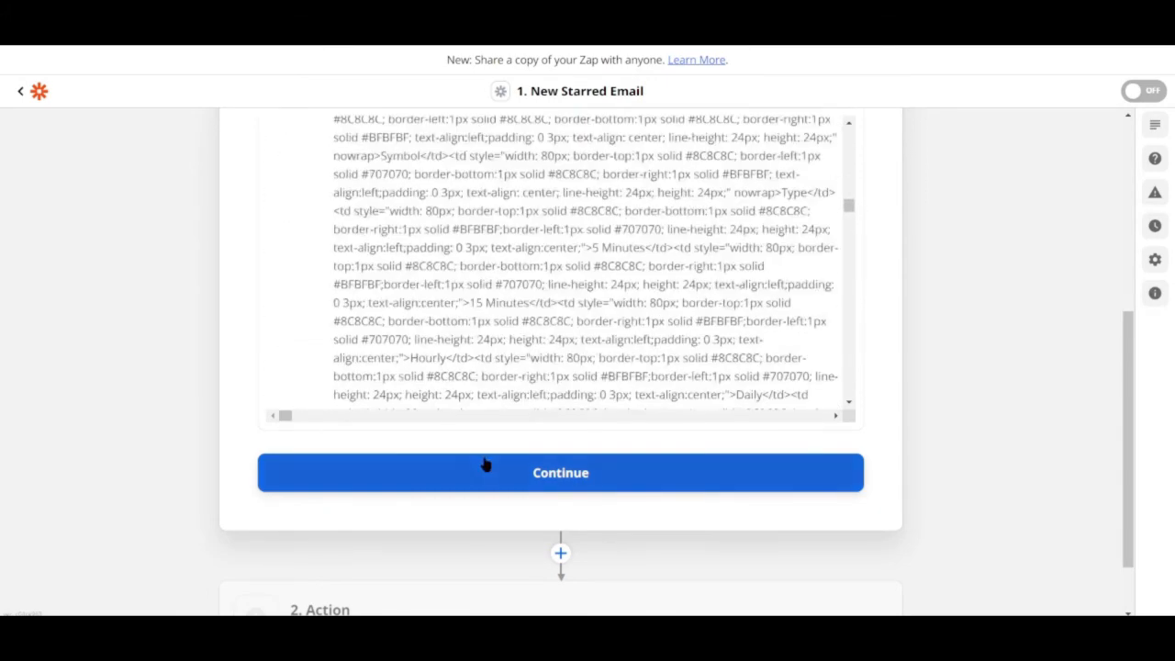
pyautogui.click(483, 464)
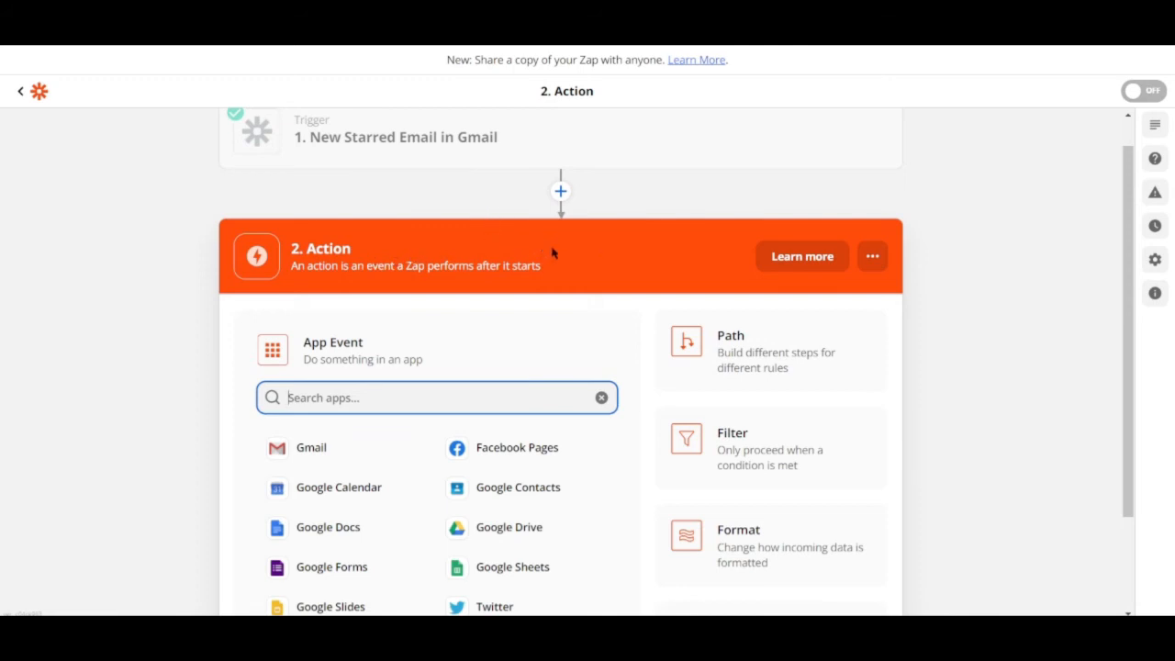
# Step: Choose Google Calendar as the action app with the Create Calendar event and continue
pyautogui.scroll(-1, 588, 328)
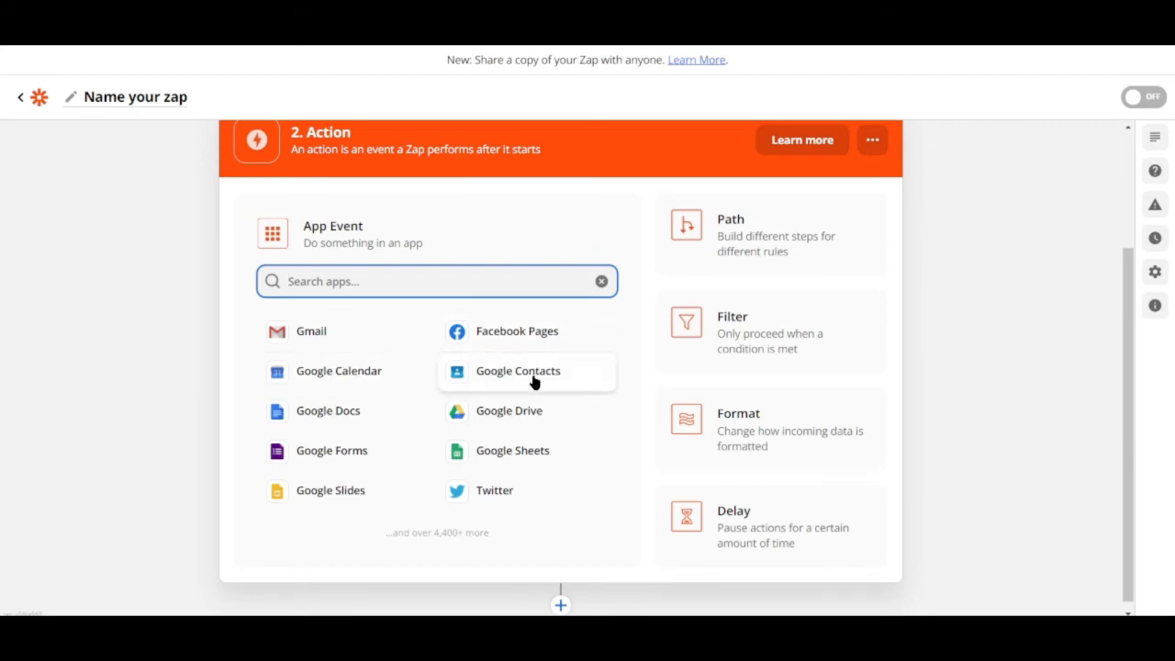
pyautogui.click(349, 378)
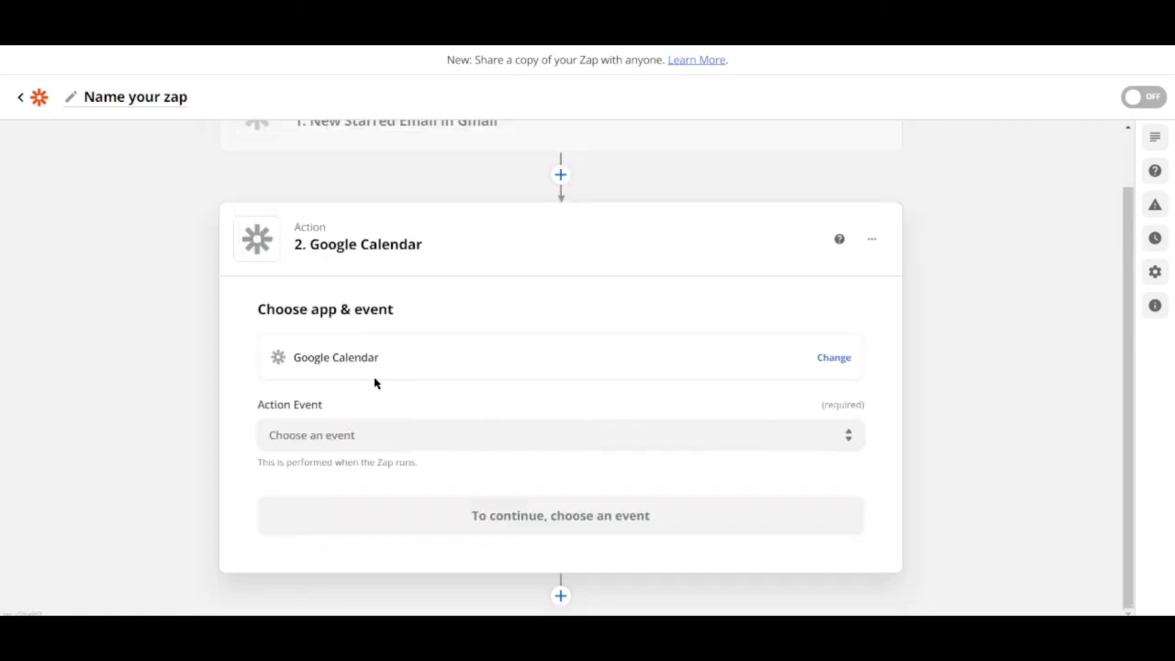
pyautogui.click(407, 445)
pyautogui.scroll(-1, 396, 404)
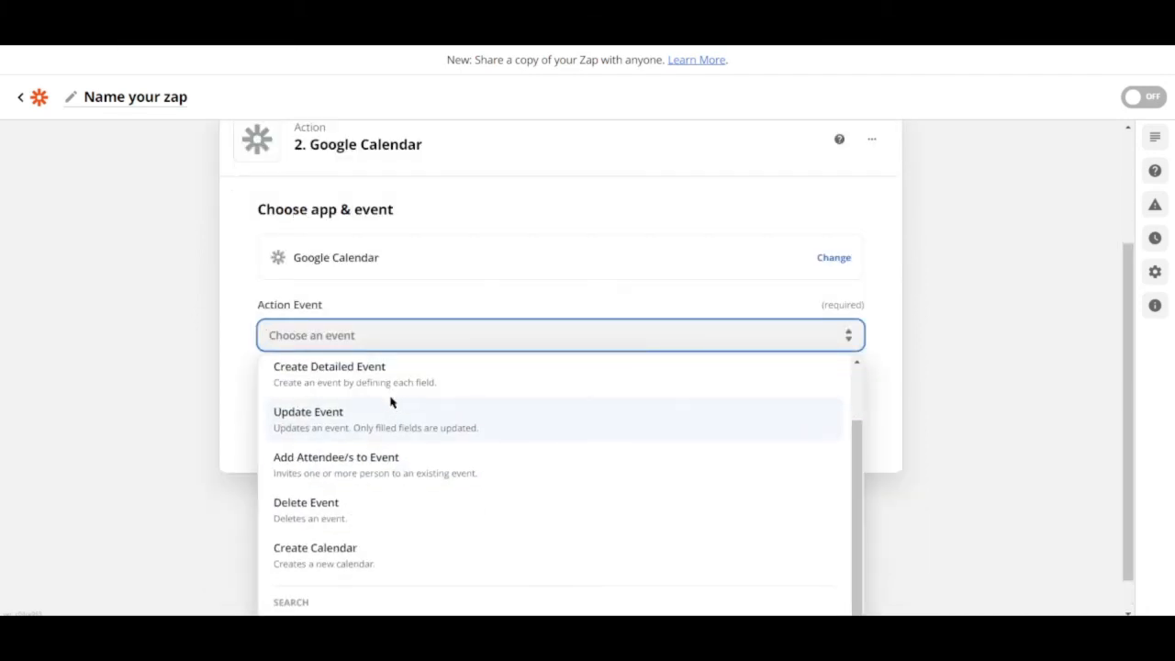
pyautogui.scroll(1, 385, 401)
pyautogui.scroll(-1, 382, 450)
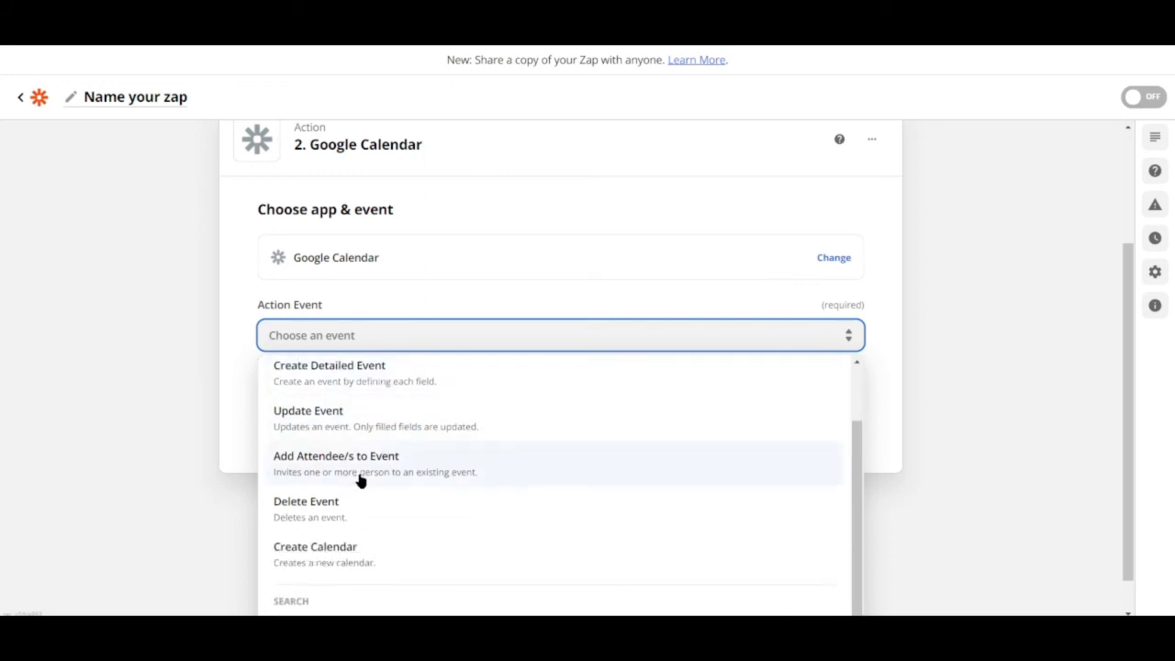
pyautogui.click(349, 564)
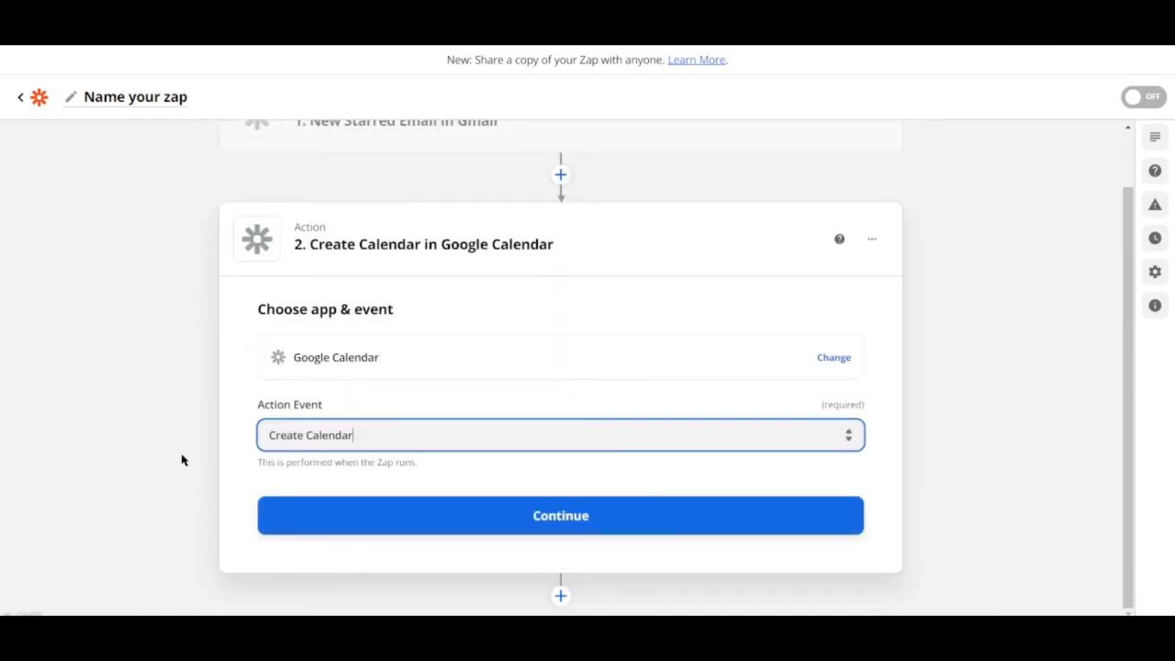
pyautogui.click(424, 506)
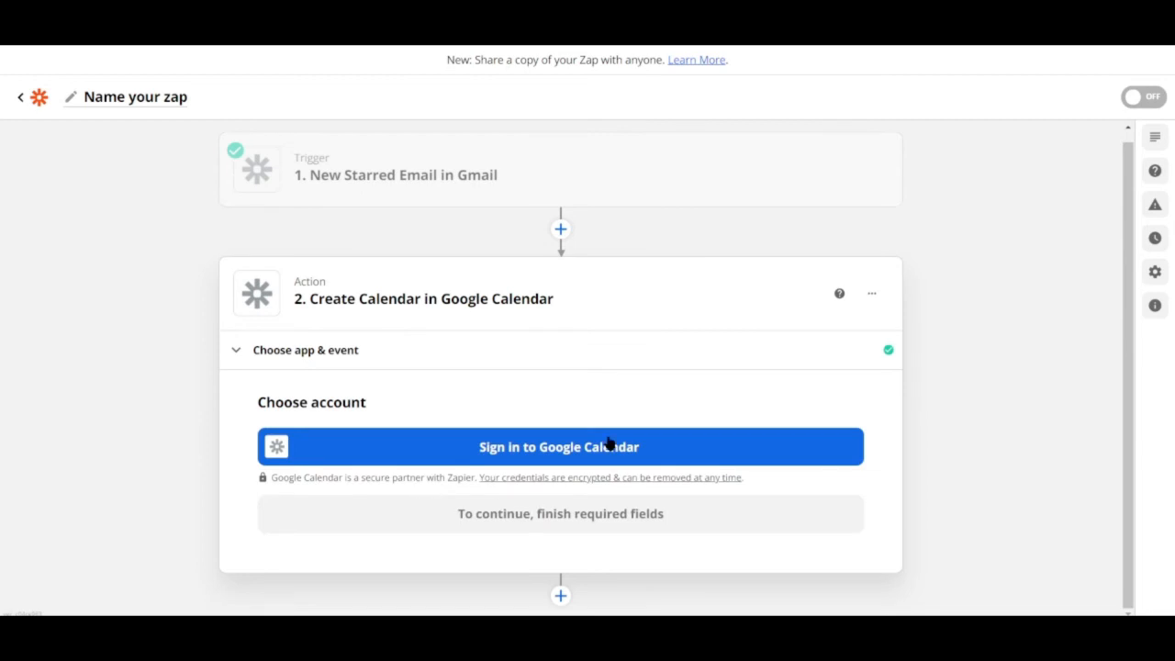
# Step: Sign in to Google Calendar with the Google account, allow Zapier access, and continue
pyautogui.click(503, 448)
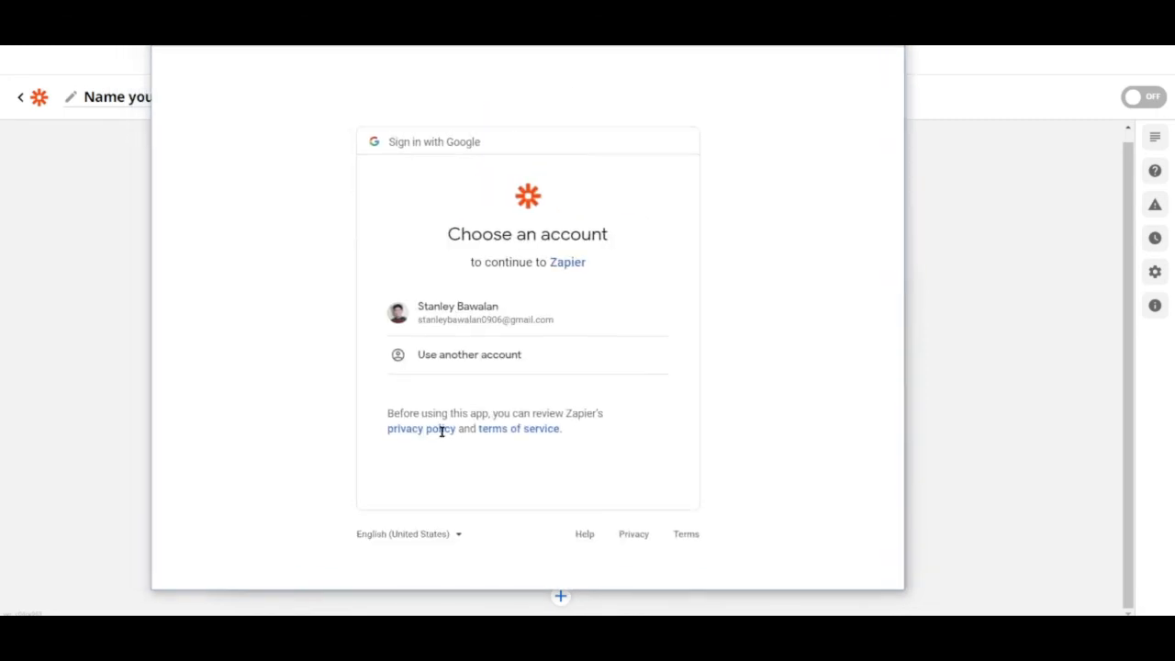
pyautogui.click(461, 317)
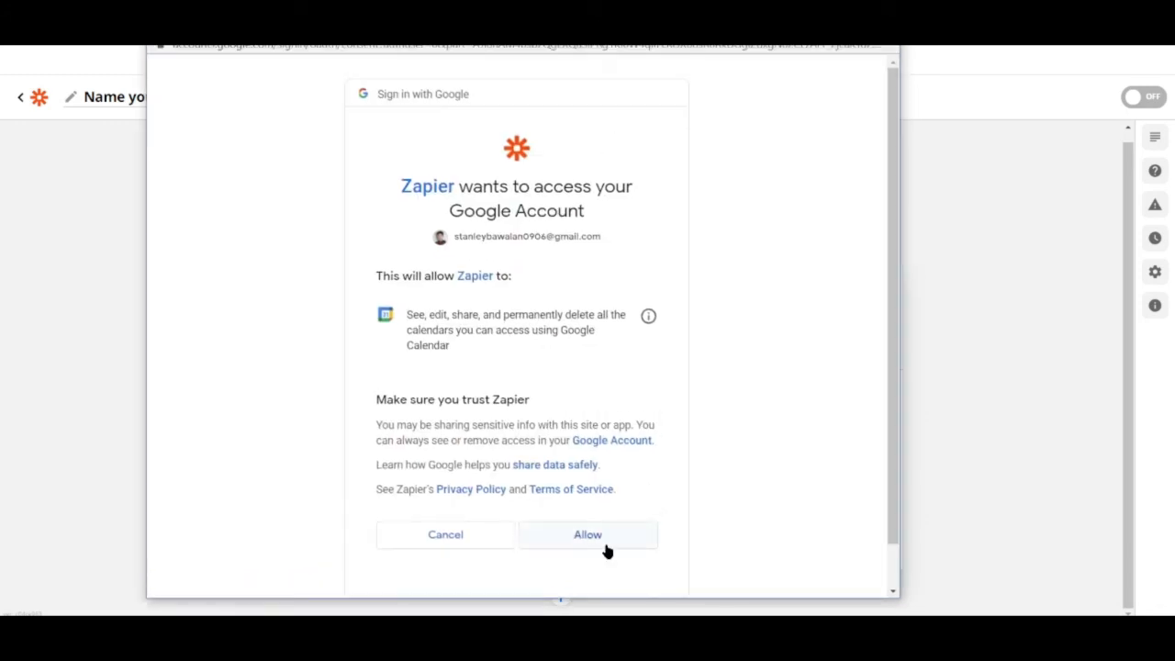
pyautogui.click(589, 539)
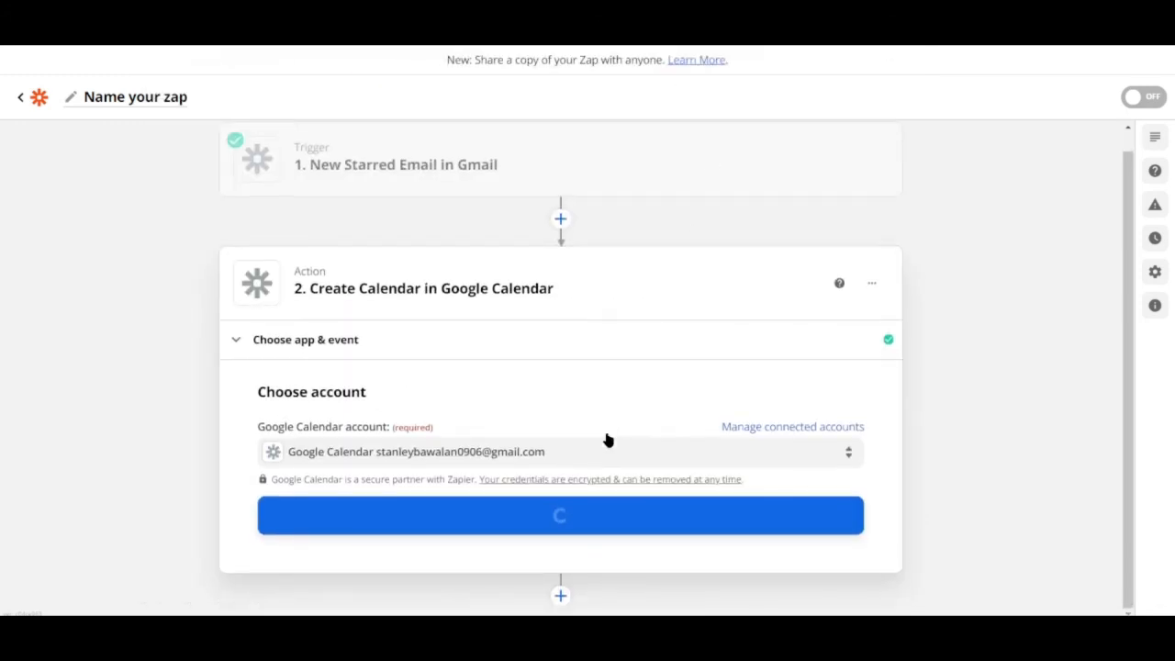
pyautogui.click(470, 520)
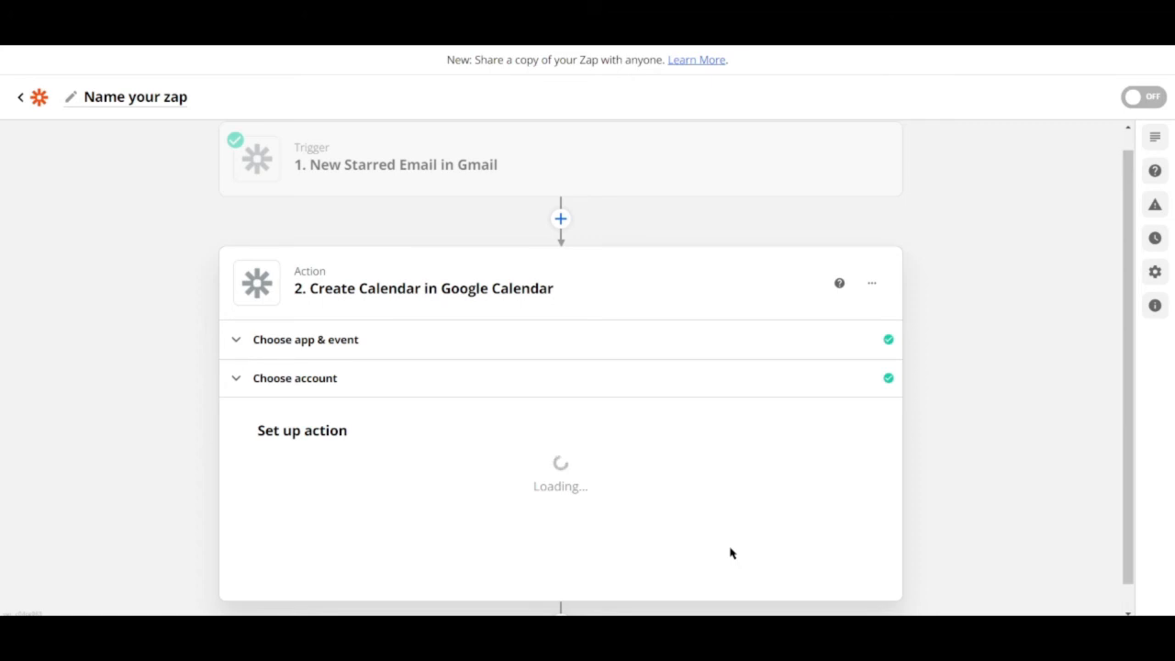
# Step: Set the calendar Name to "Remind about an email."
pyautogui.scroll(-2, 732, 551)
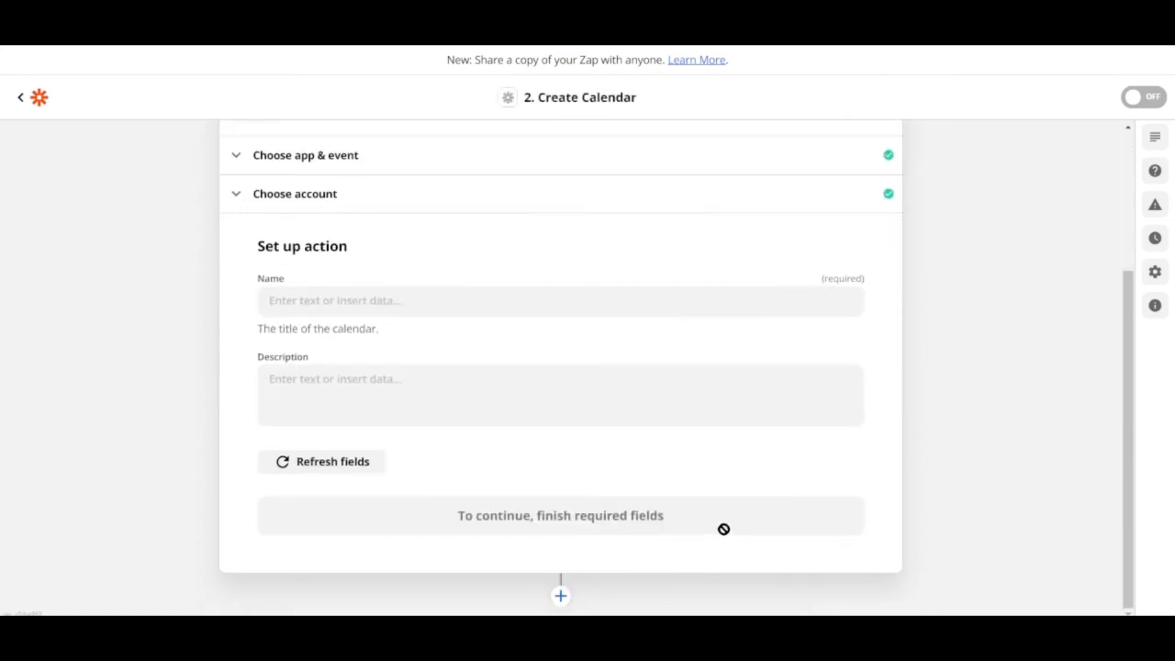
pyautogui.click(427, 300)
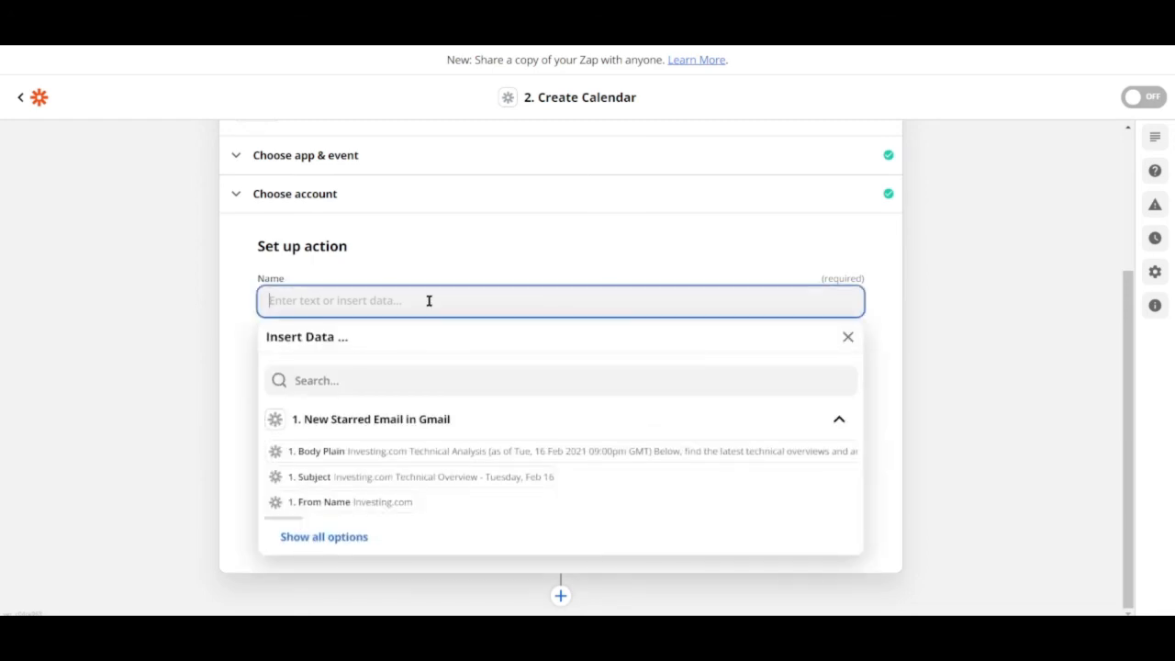
pyautogui.write('Remin')
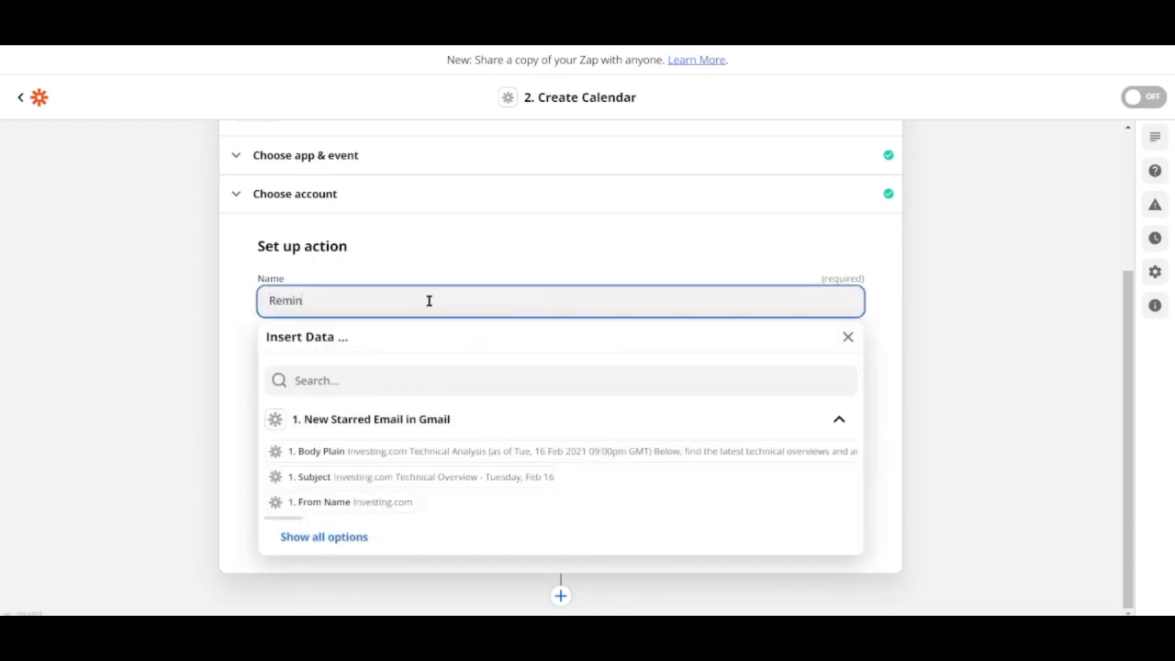
pyautogui.write('s=d')
pyautogui.press('BackSpace')
pyautogui.press('BackSpace')
pyautogui.press('BackSpace')
pyautogui.write('l.')
pyautogui.click(545, 252)
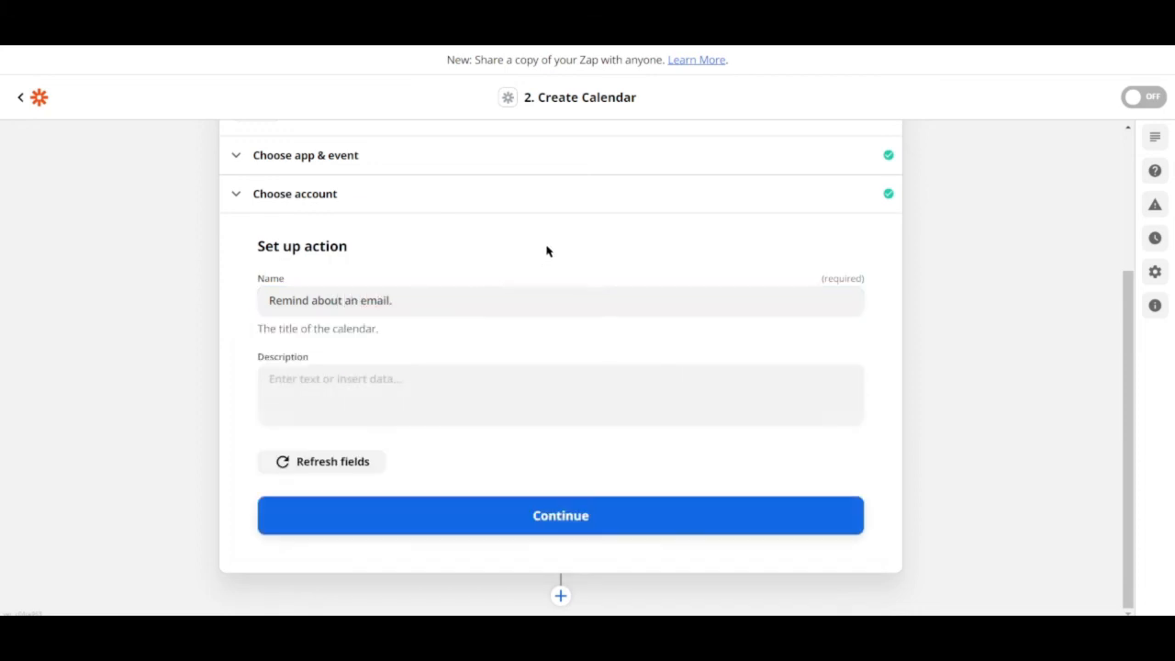
# Step: Set the calendar Description to "Check your email for something really important."
pyautogui.click(384, 413)
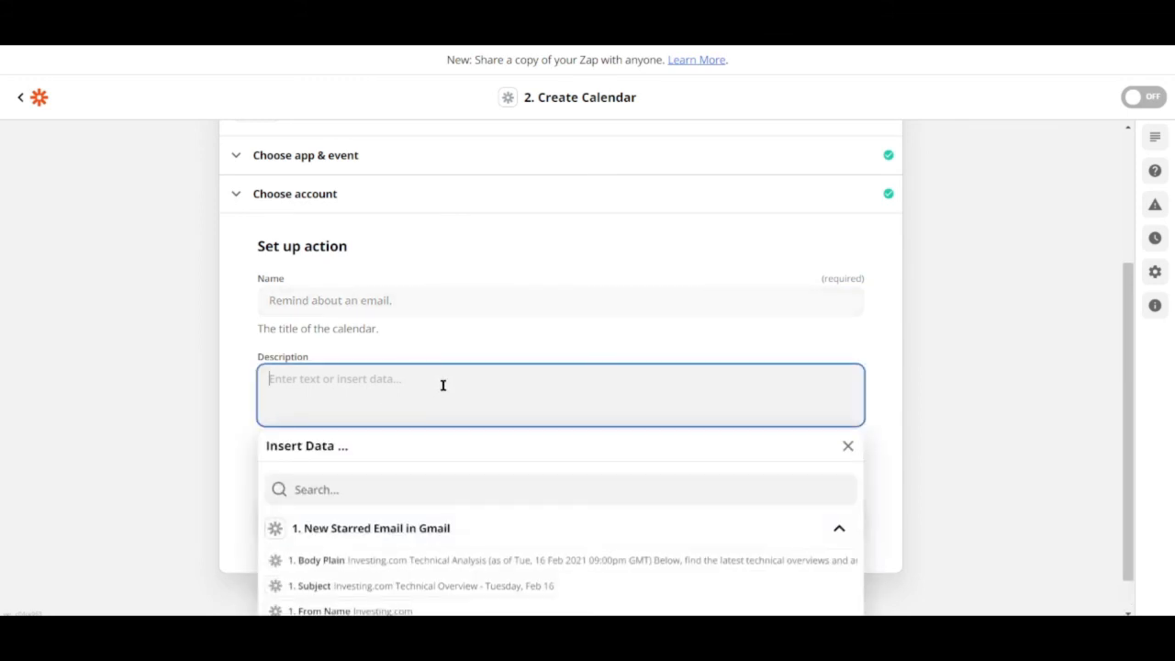
pyautogui.write('Check your e')
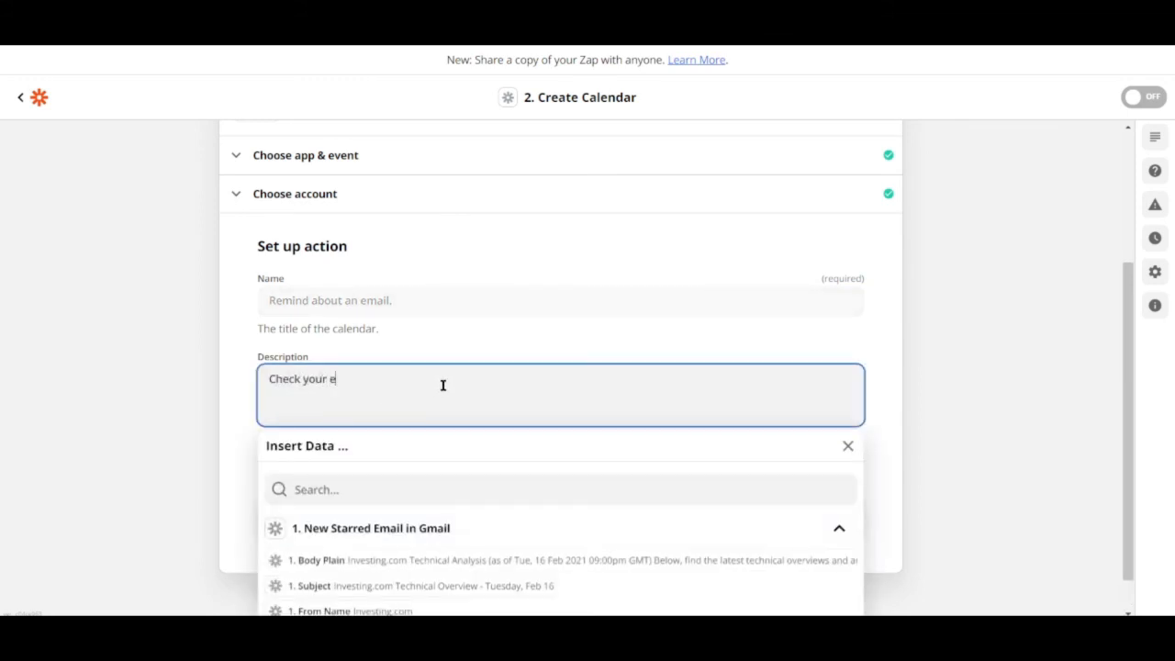
pyautogui.write('mail for something really important.')
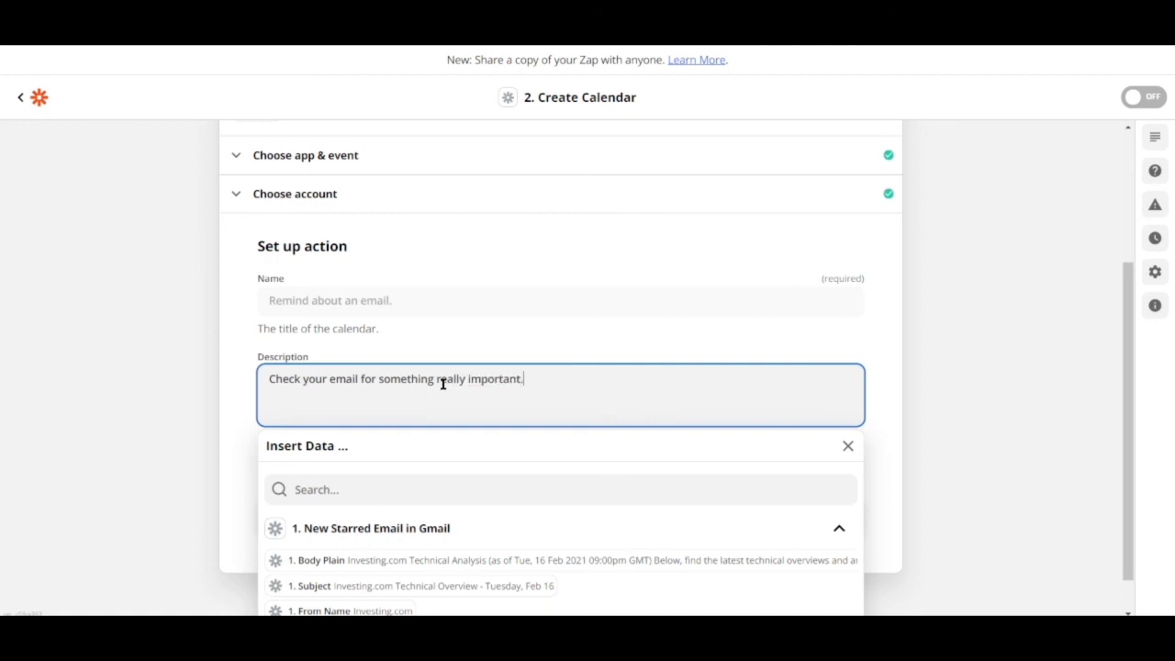
pyautogui.click(226, 440)
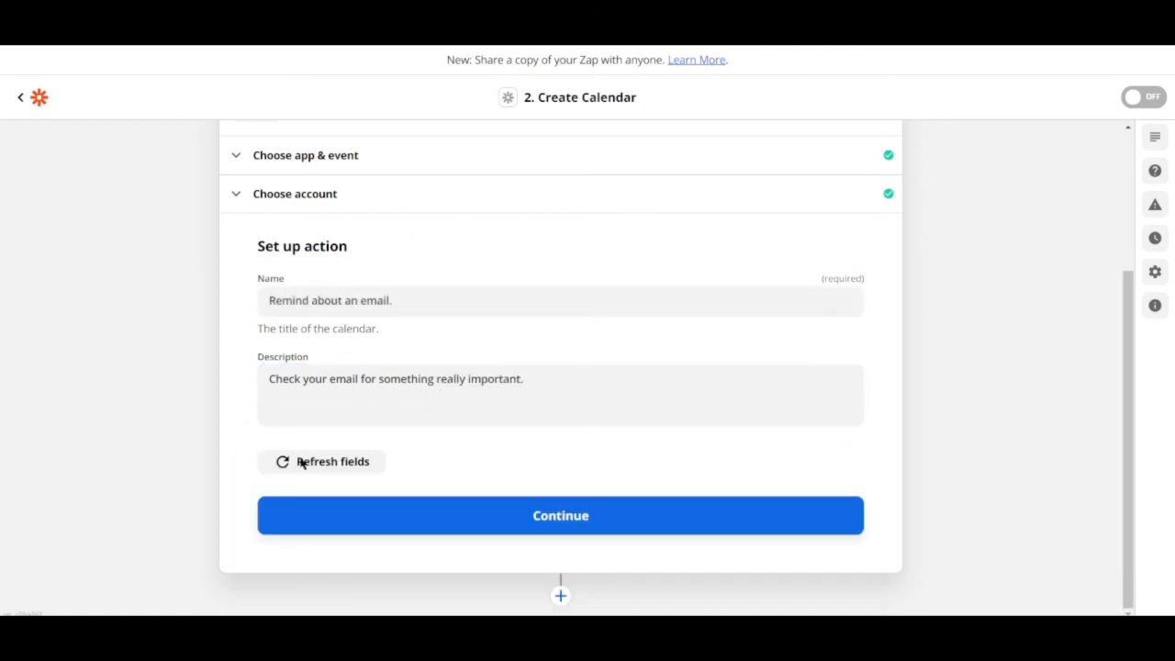
# Step: Continue and run Test & Continue on the action, then review the created calendar data
pyautogui.click(596, 514)
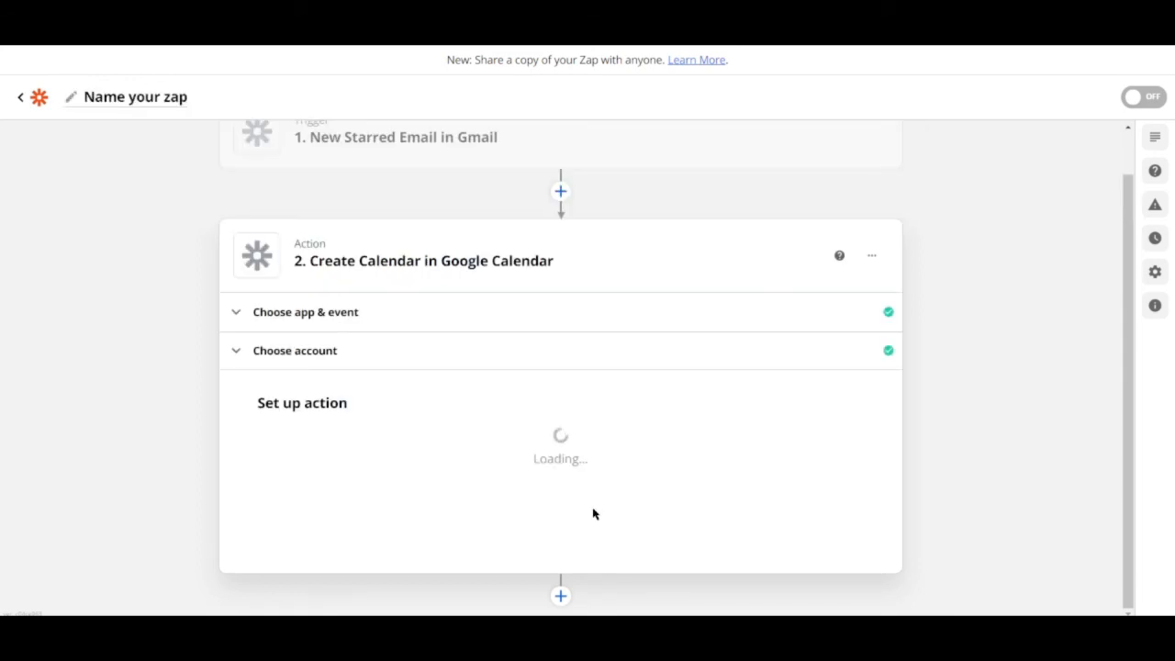
pyautogui.scroll(1, 643, 450)
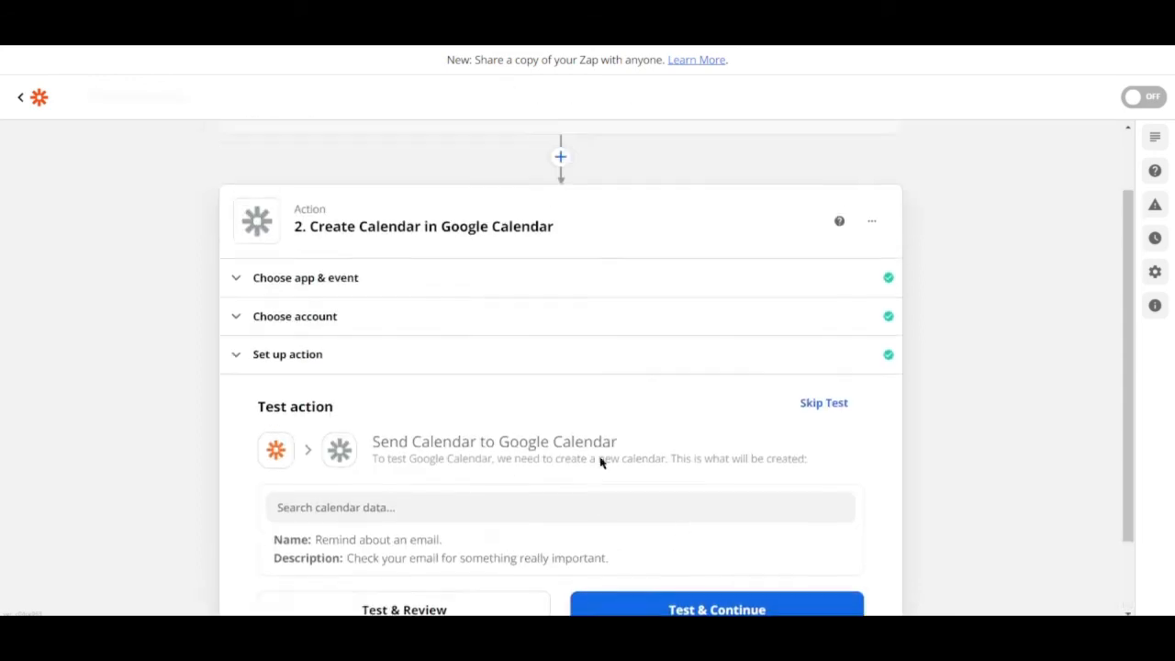
pyautogui.scroll(-2, 601, 461)
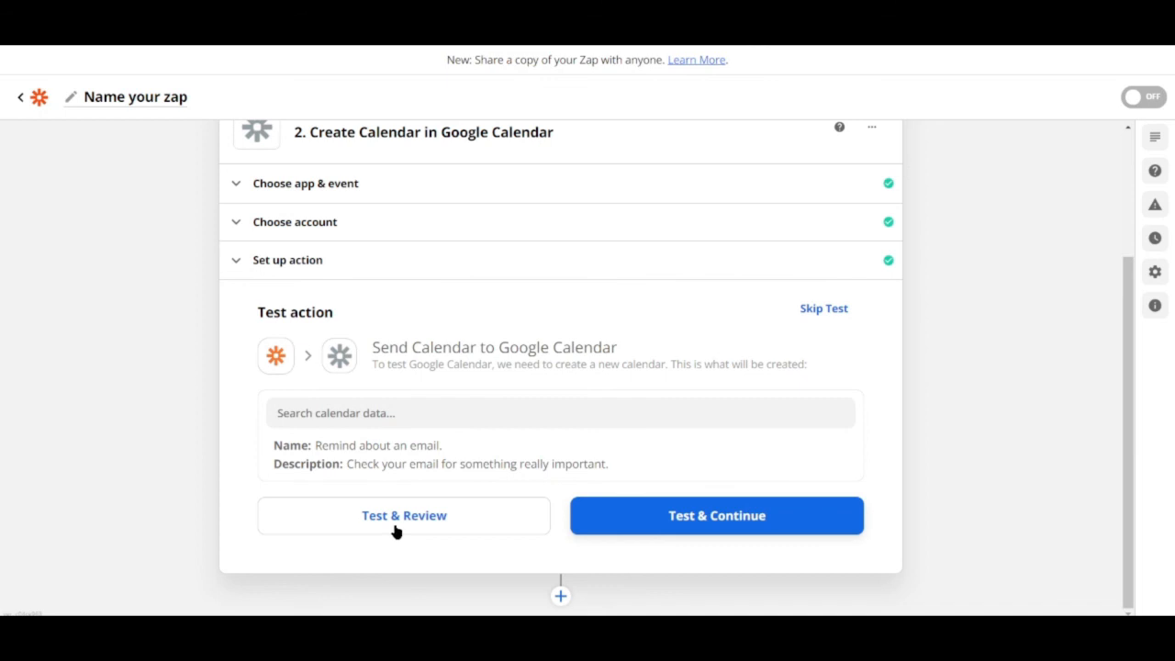
pyautogui.click(769, 522)
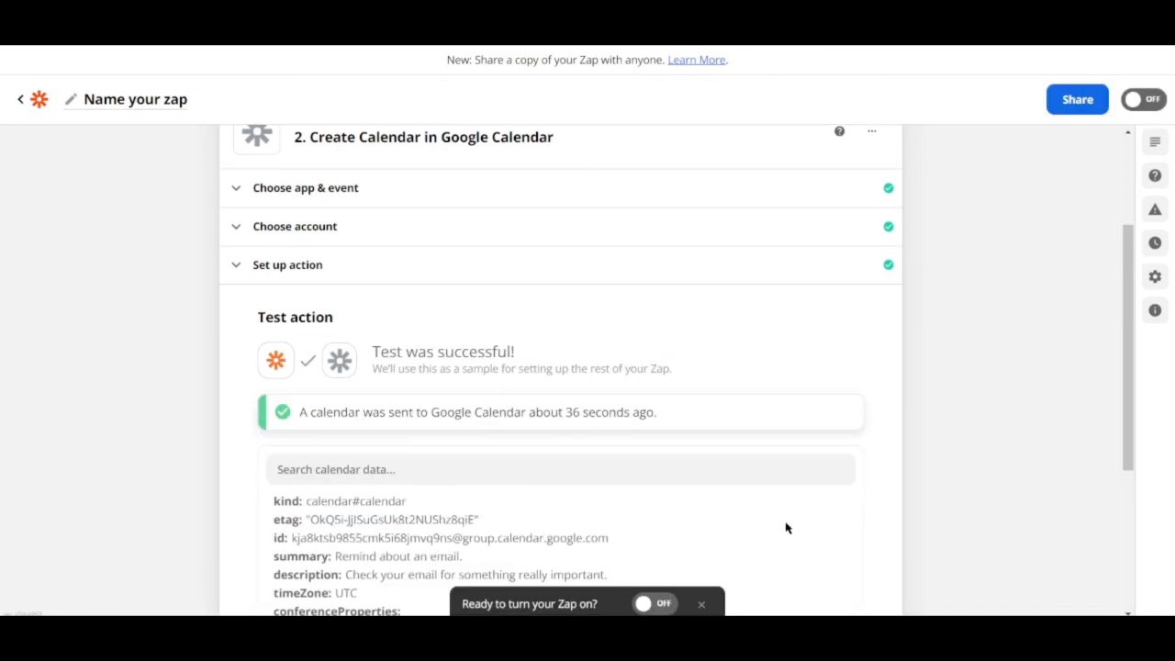
pyautogui.scroll(-3, 786, 528)
pyautogui.scroll(-1, 795, 514)
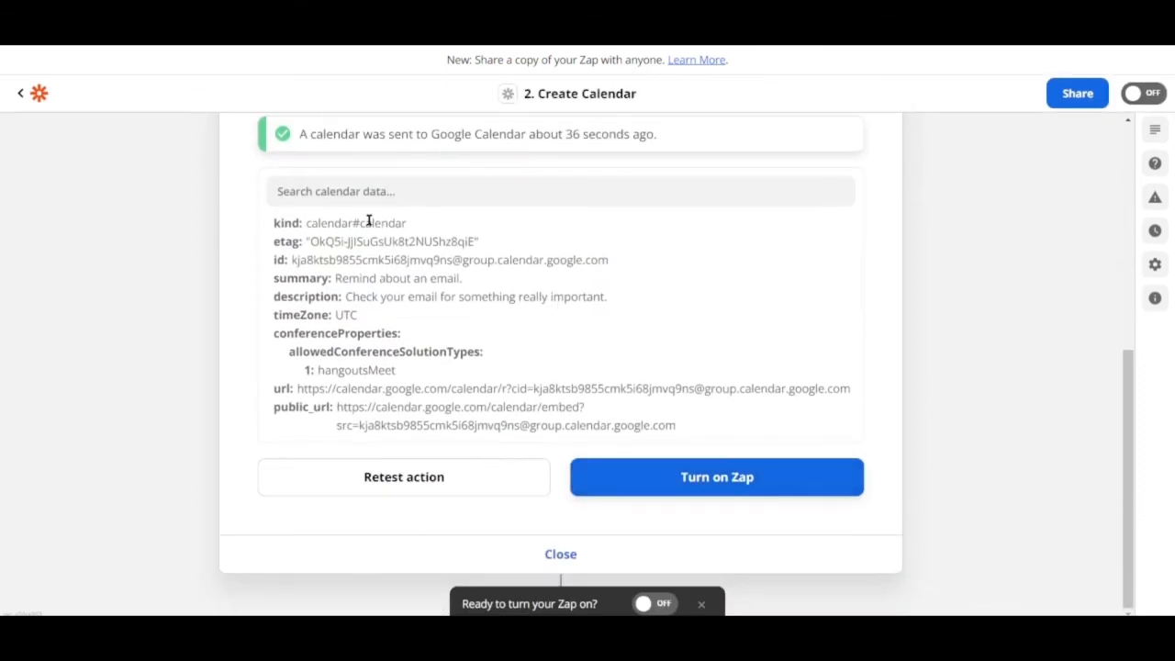
pyautogui.scroll(2, 484, 393)
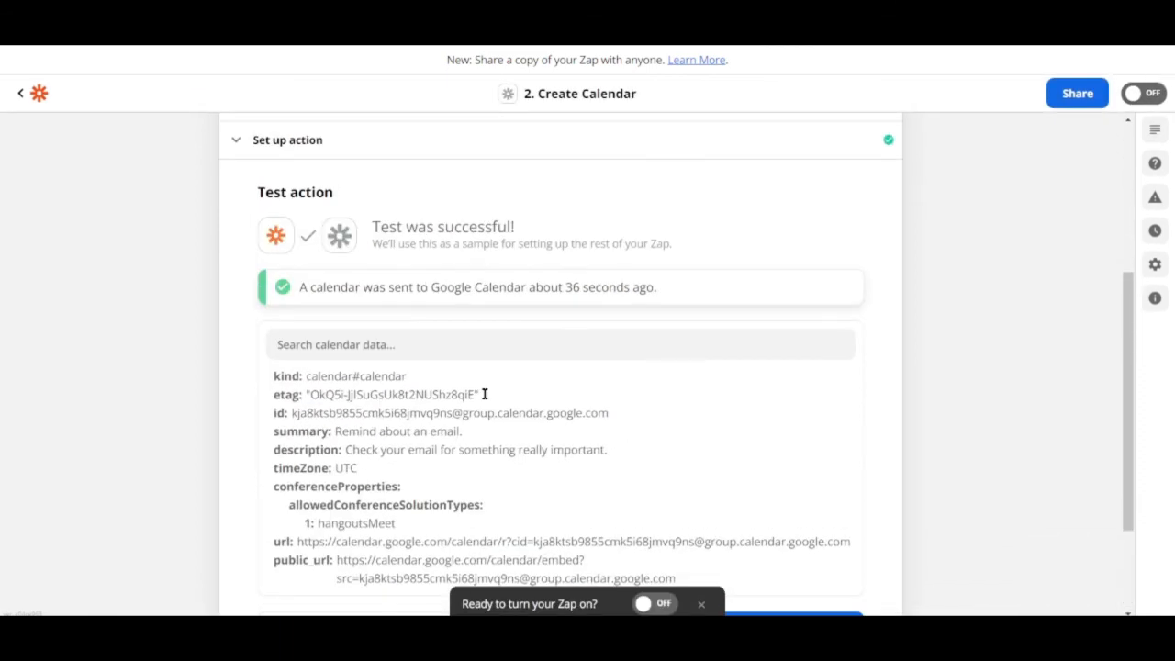
pyautogui.scroll(-2, 483, 393)
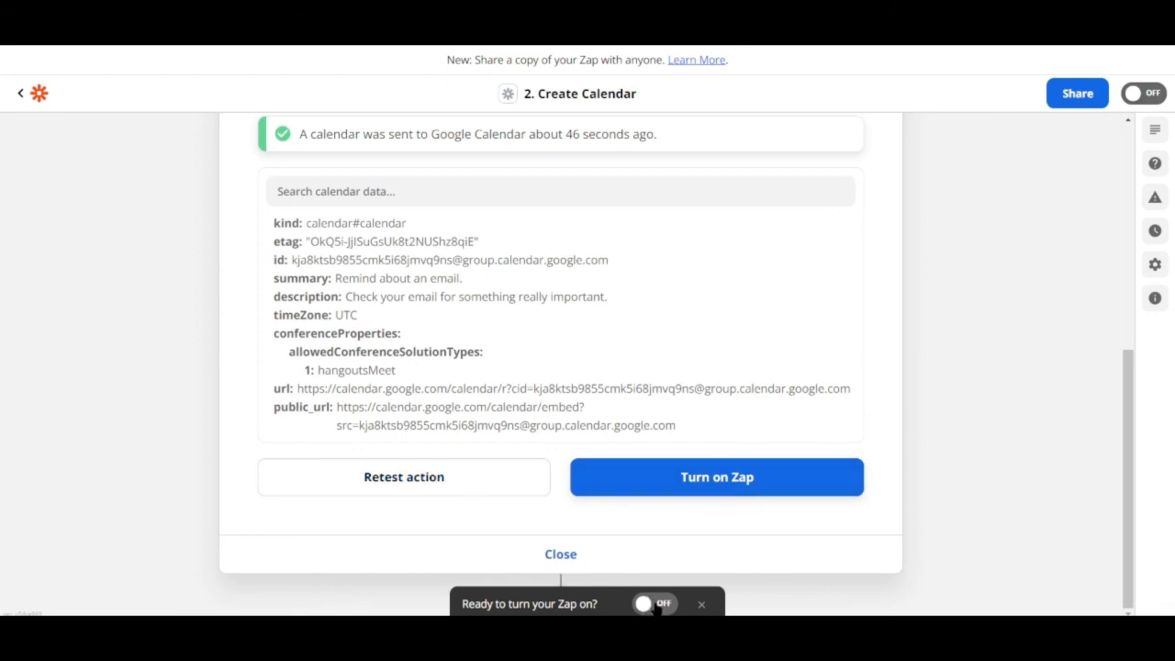
# Step: Close the action step, return to the Zap setup, and go back to the Zaps list
pyautogui.click(555, 554)
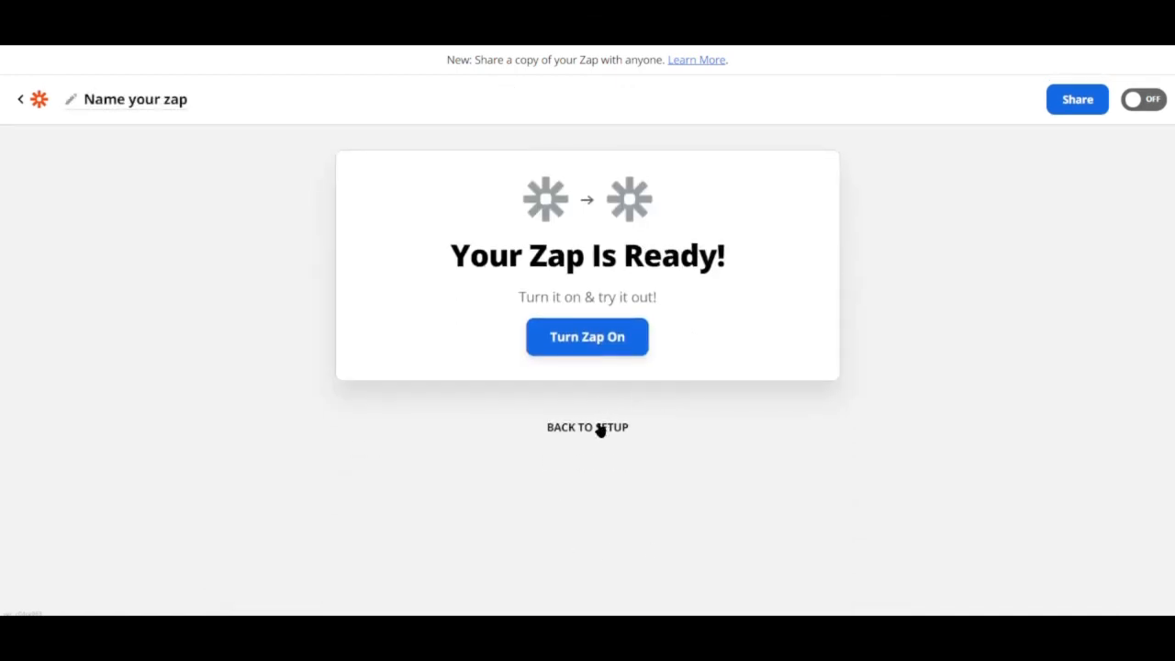
pyautogui.click(600, 429)
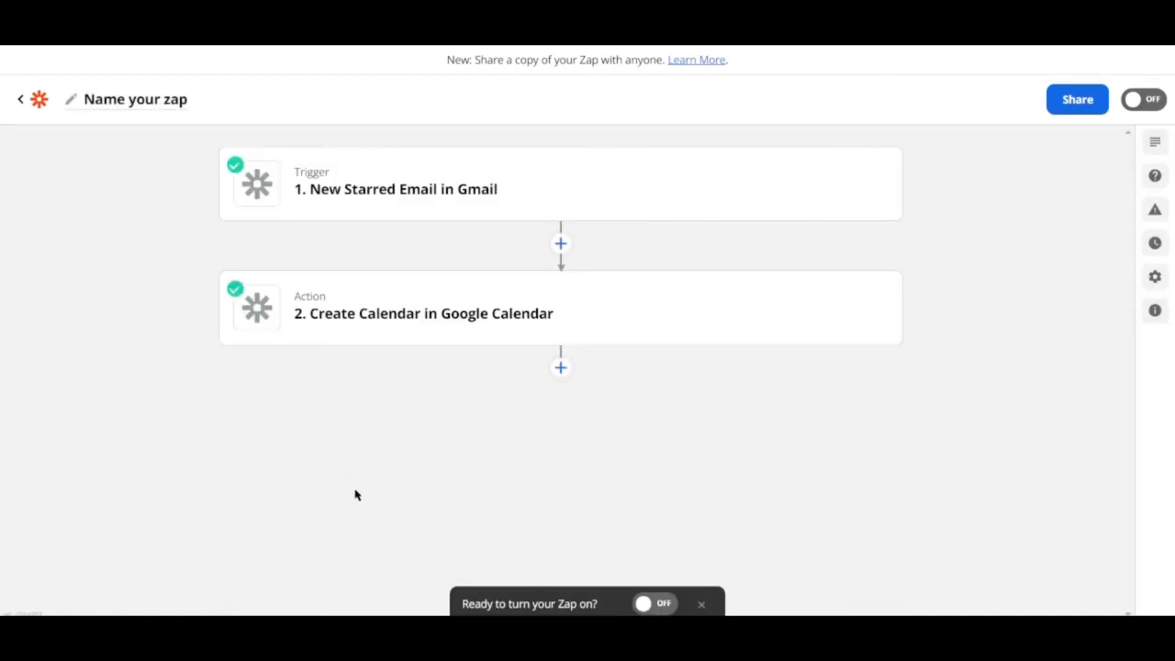
pyautogui.click(35, 101)
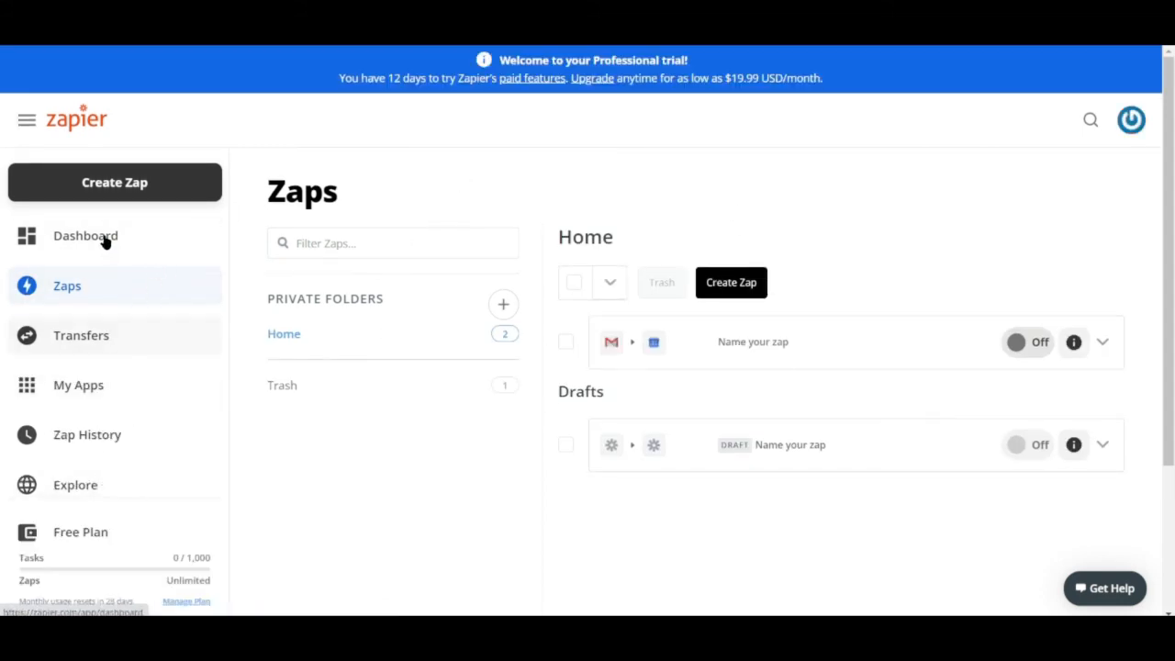
pyautogui.scroll(-3, 138, 546)
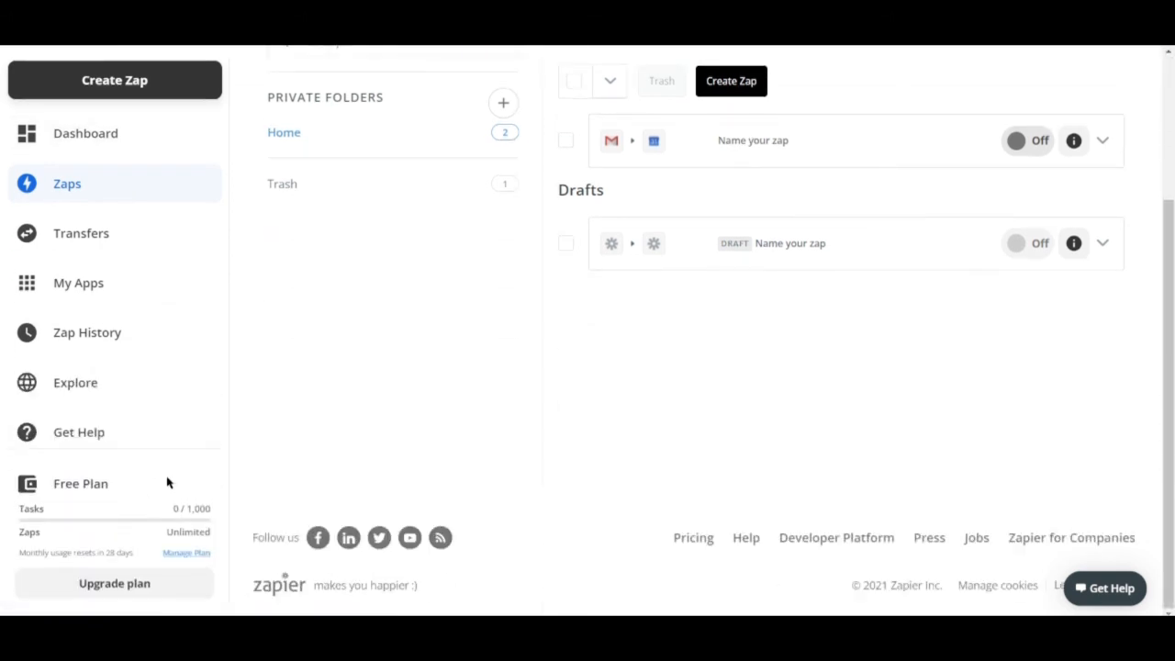